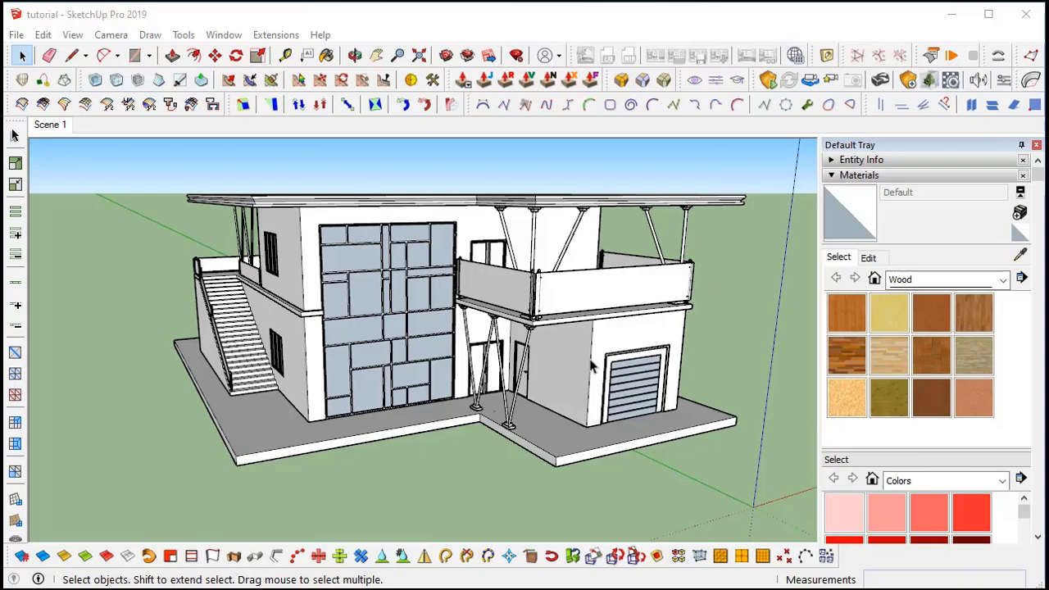
Examine the two-storey house from outside, covering the front facade, garage entrance and pool side.
middle_drag(592, 367, 450, 320)
middle_drag(384, 262, 388, 214)
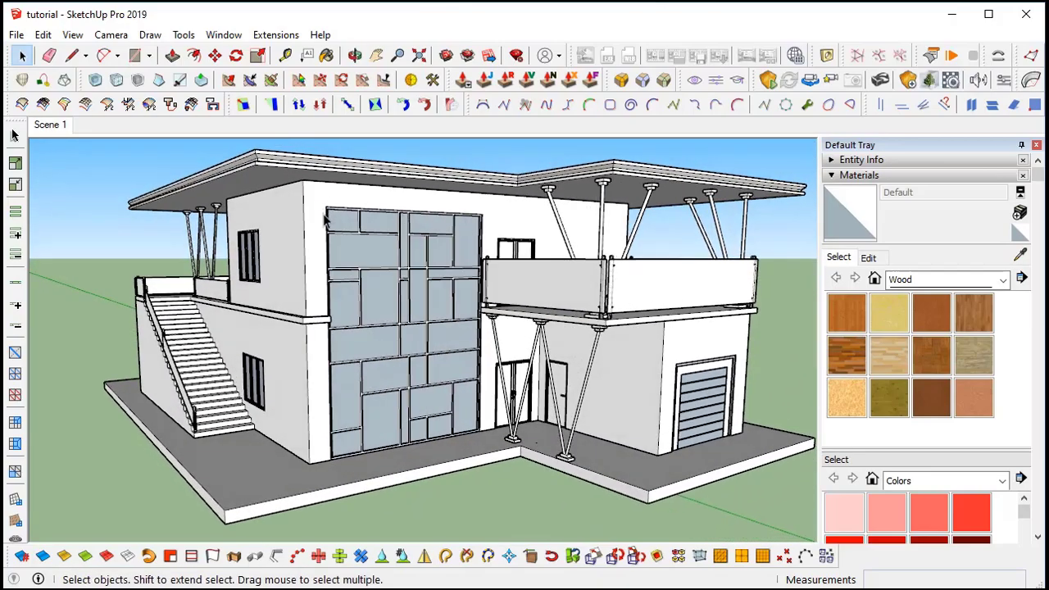
middle_drag(326, 220, 351, 329)
middle_drag(500, 287, 506, 391)
scroll(498, 328, up, 5)
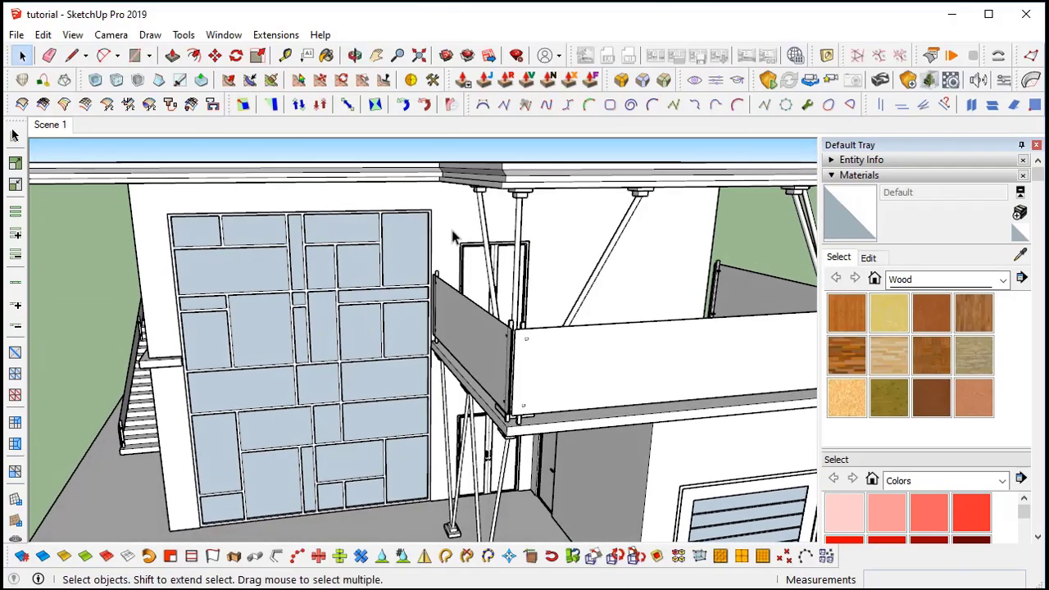
middle_drag(499, 230, 515, 264)
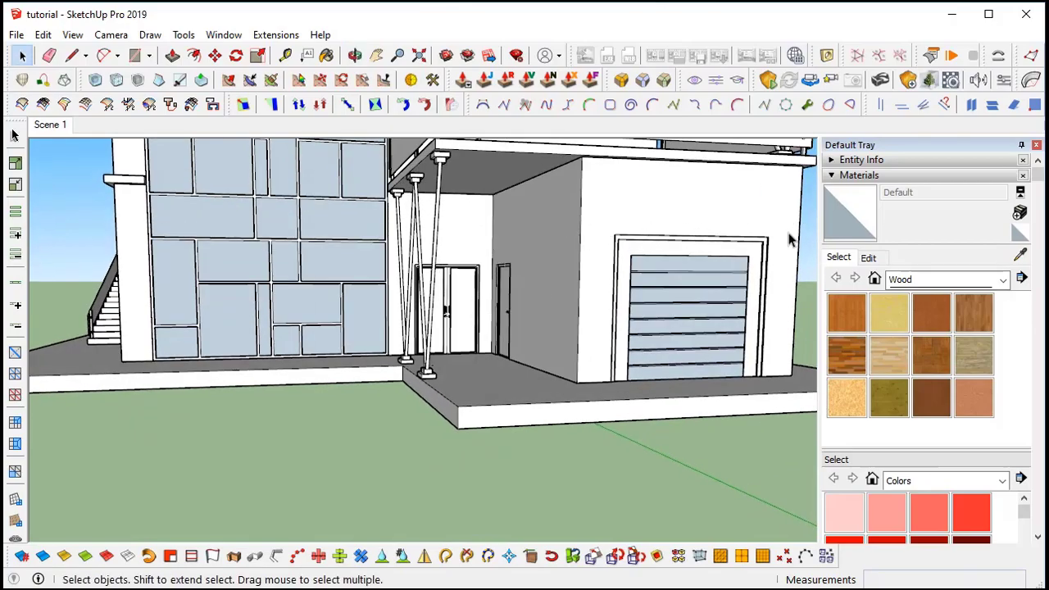
mouse_move(504, 237)
middle_down()
mouse_move(647, 244)
mouse_move(490, 206)
mouse_move(505, 250)
mouse_move(503, 235)
mouse_move(417, 257)
mouse_move(499, 284)
mouse_move(491, 237)
mouse_move(515, 230)
mouse_move(485, 171)
middle_up()
middle_drag(513, 281, 526, 230)
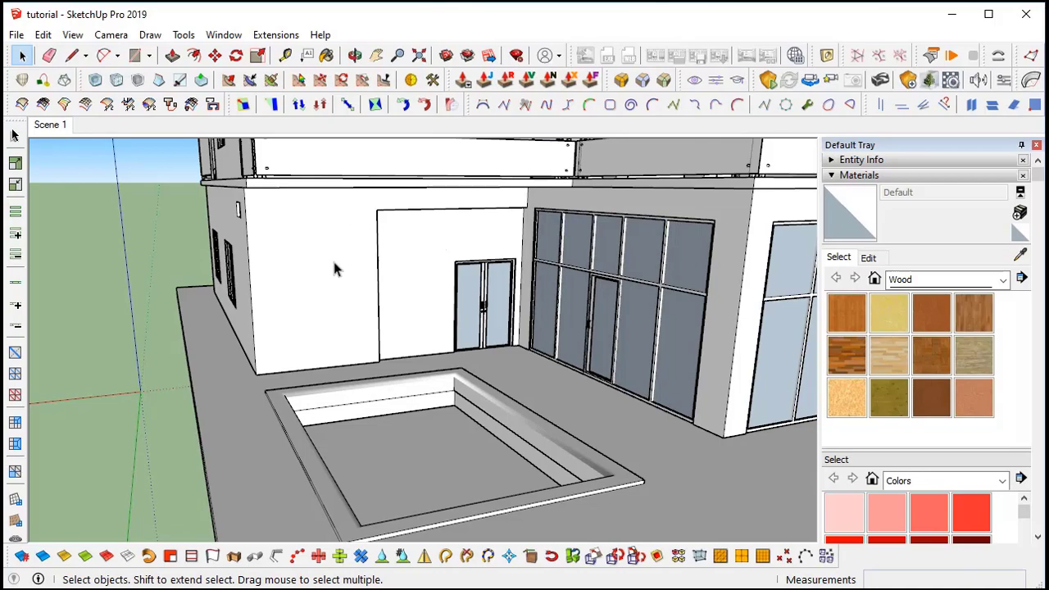
middle_drag(336, 238, 400, 258)
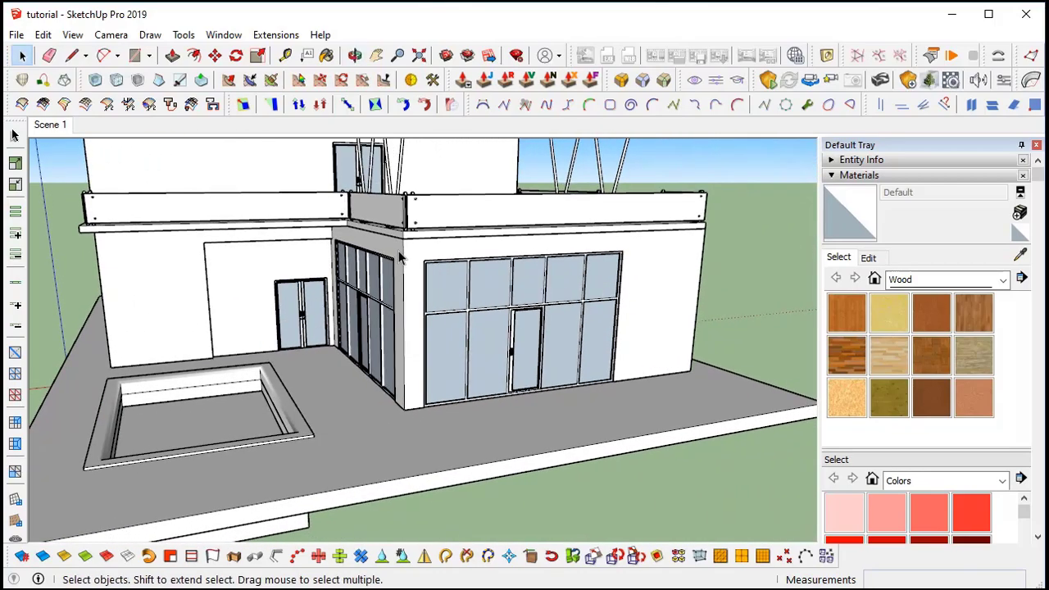
middle_drag(658, 255, 754, 295)
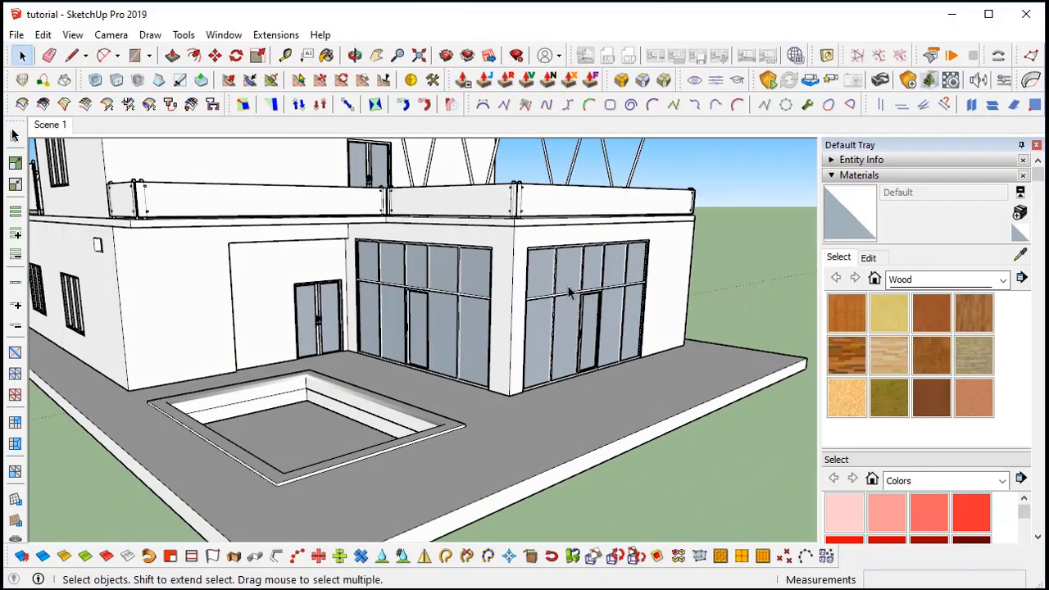
Examine the glazed wall frames and the glass double door beside the pool up close.
scroll(506, 284, up, 3)
scroll(507, 284, up, 2)
scroll(418, 310, up, 3)
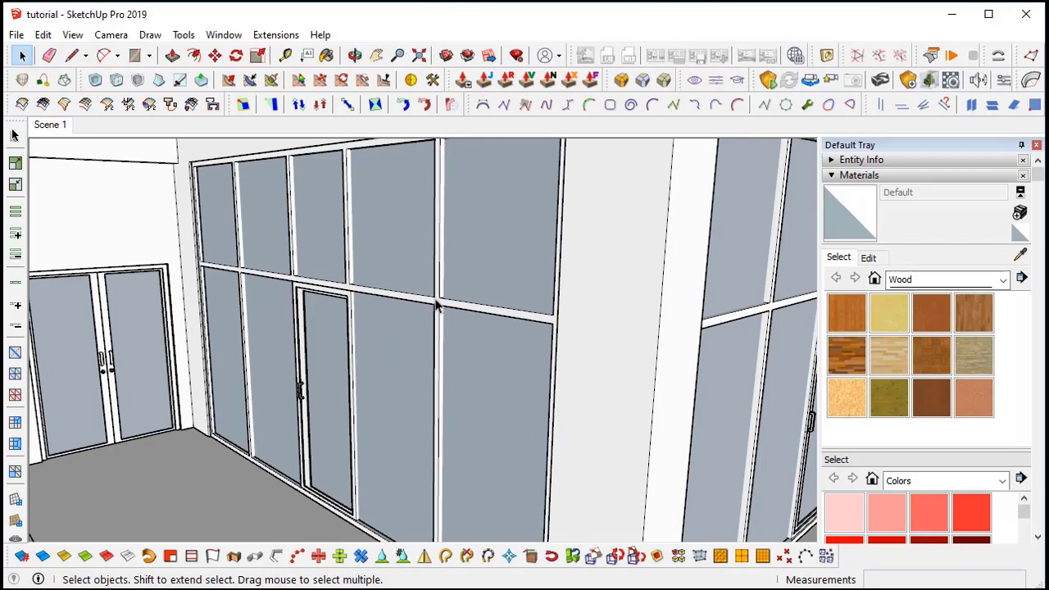
scroll(434, 299, up, 4)
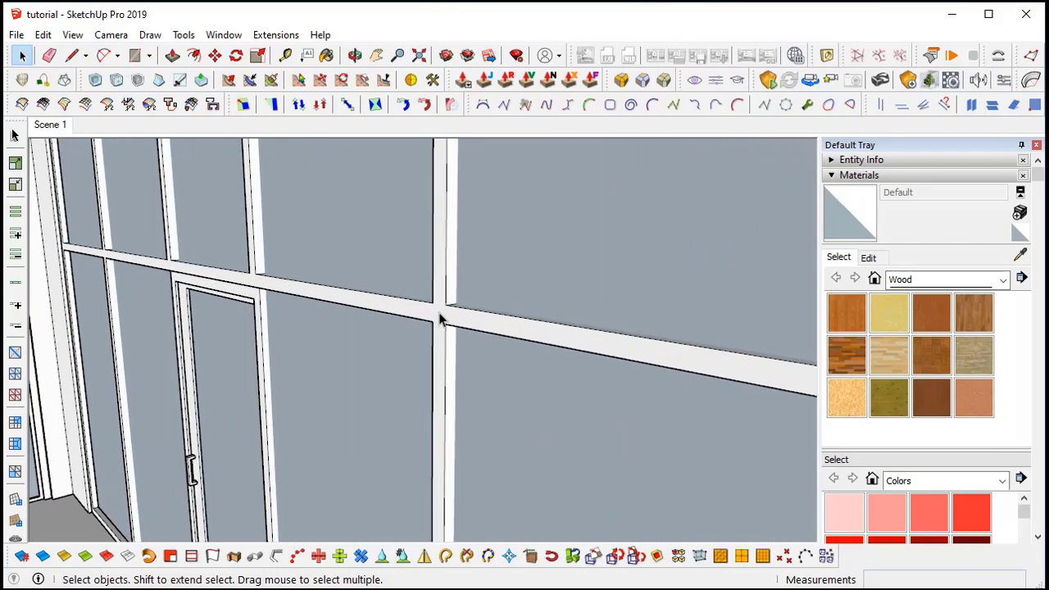
scroll(640, 275, down, 7)
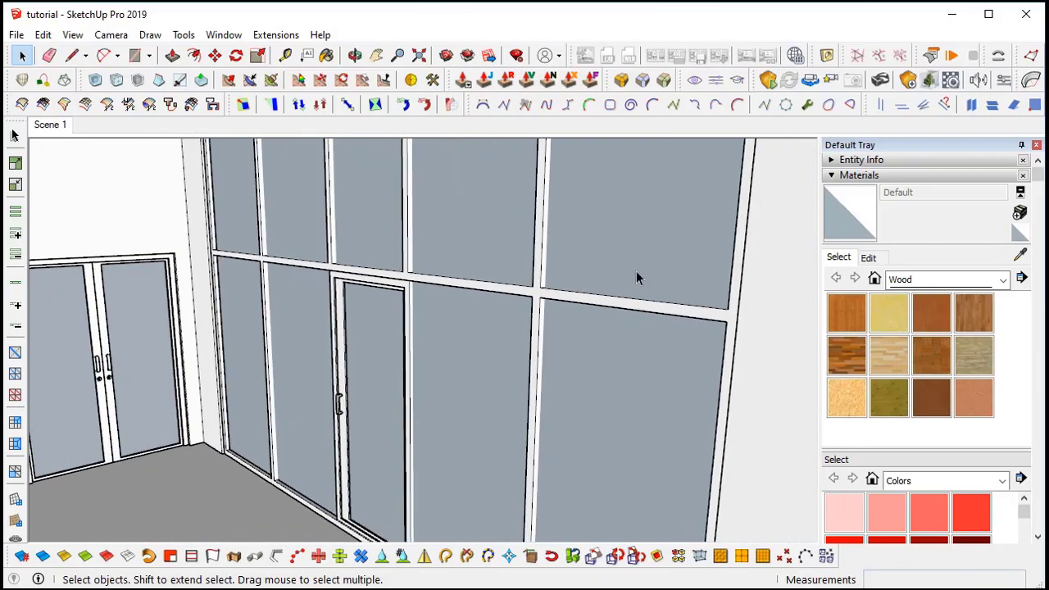
middle_drag(682, 301, 408, 374)
scroll(382, 369, up, 4)
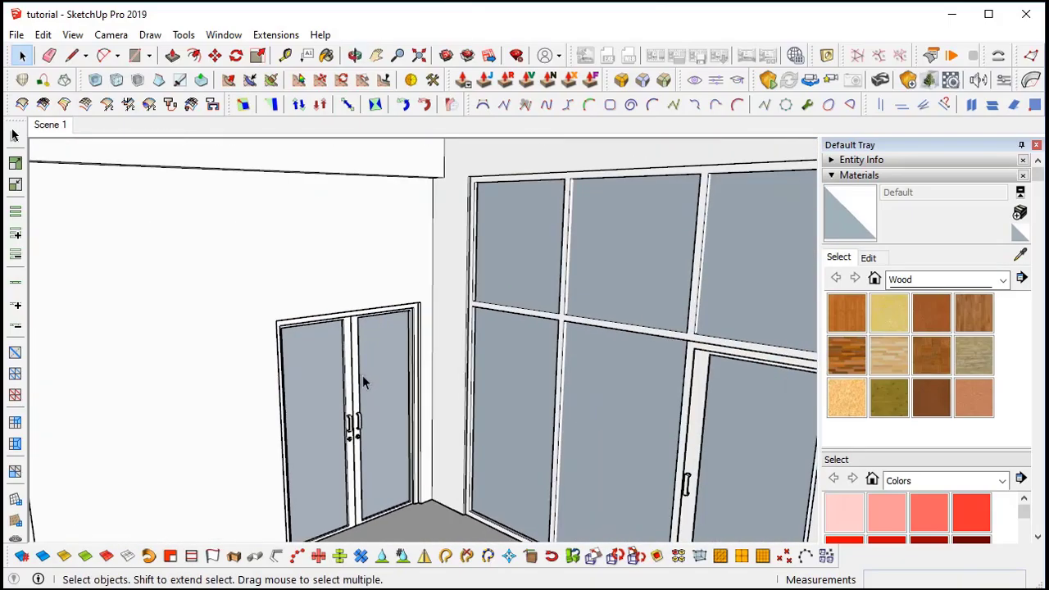
scroll(389, 354, down, 7)
Inspect the upper storey's V-shaped columns, roof slab, three-pane window and balcony railing by selecting each component.
shift+middle_drag(728, 151, 695, 252)
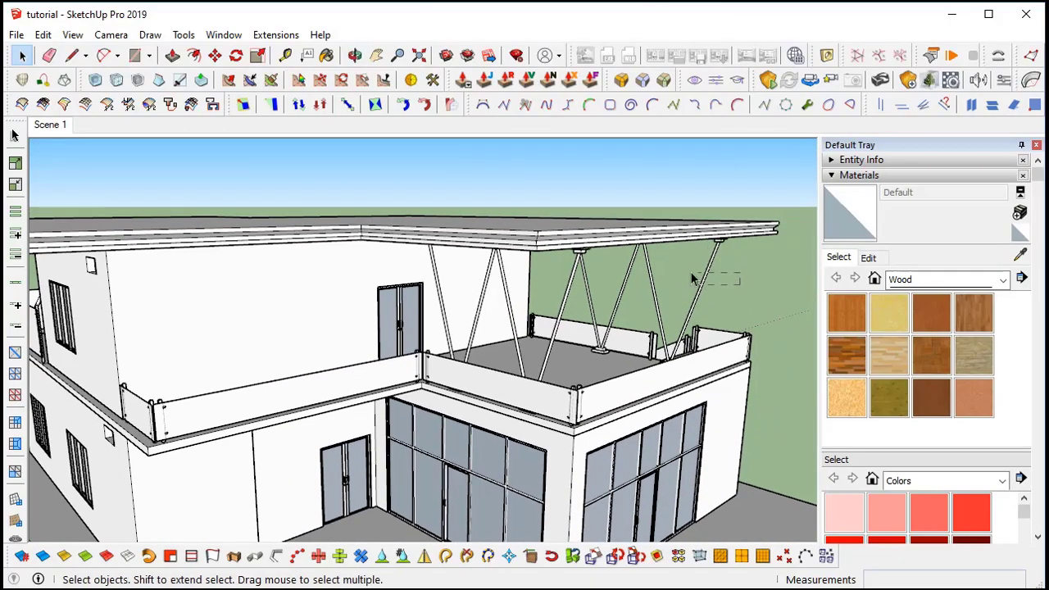
drag(691, 279, 672, 283)
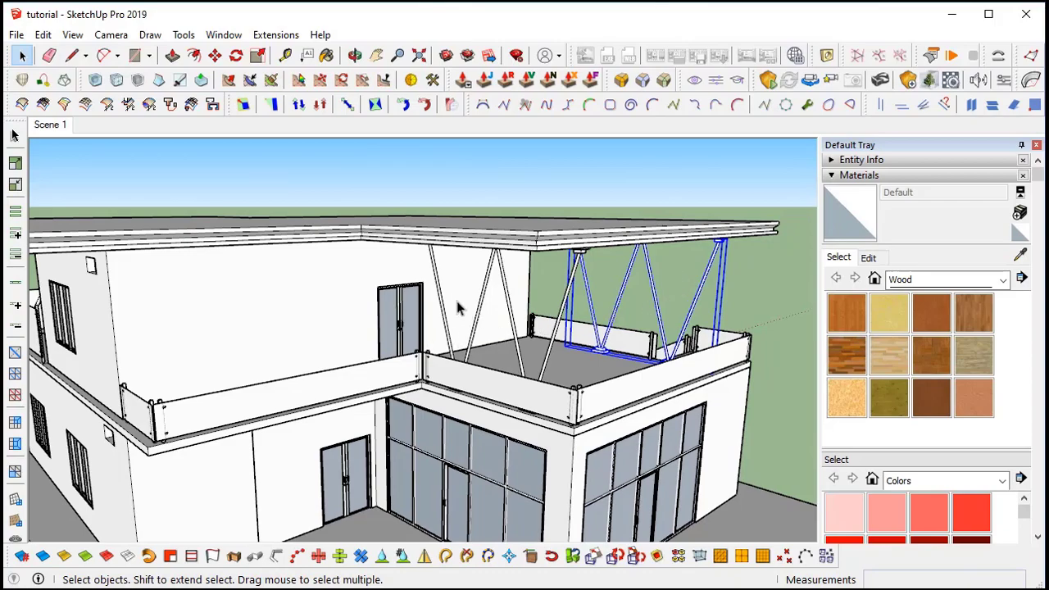
mouse_move(561, 190)
middle_down()
mouse_move(562, 171)
mouse_move(551, 176)
middle_up()
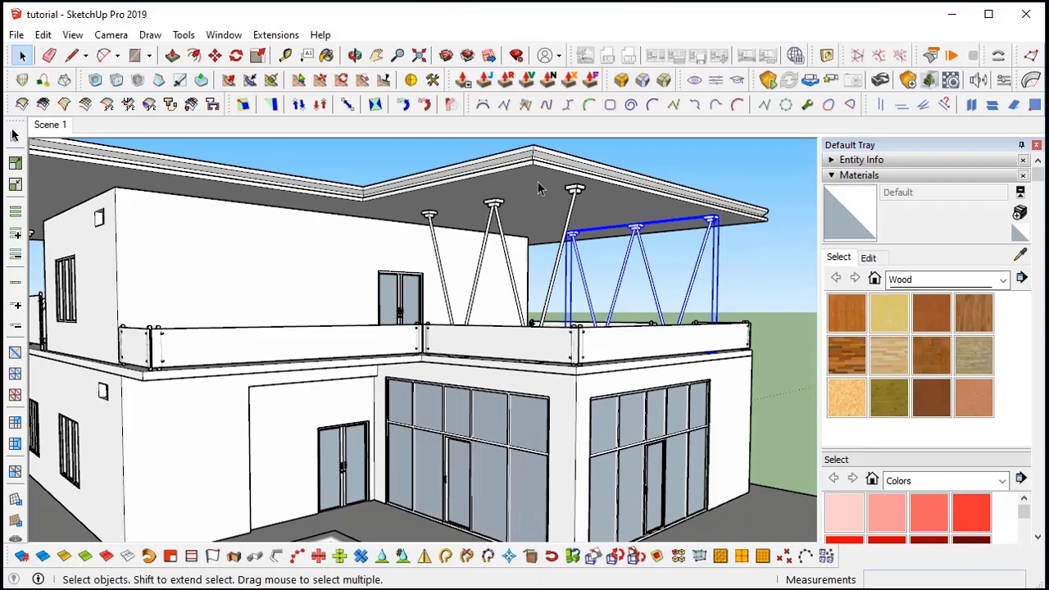
middle_drag(528, 221, 637, 197)
shift+click(637, 197)
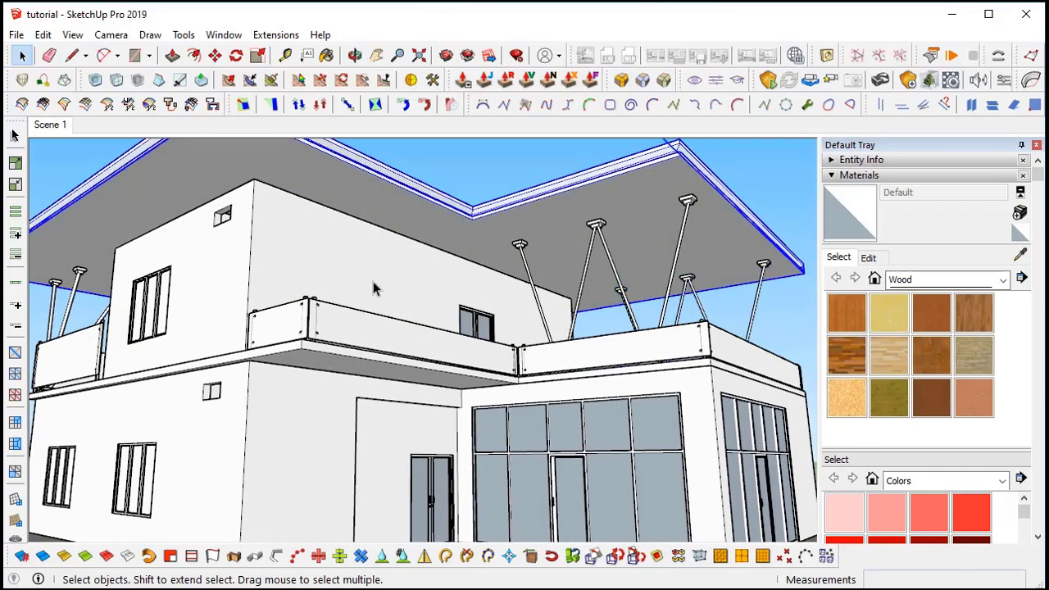
middle_drag(375, 286, 322, 306)
scroll(323, 306, up, 12)
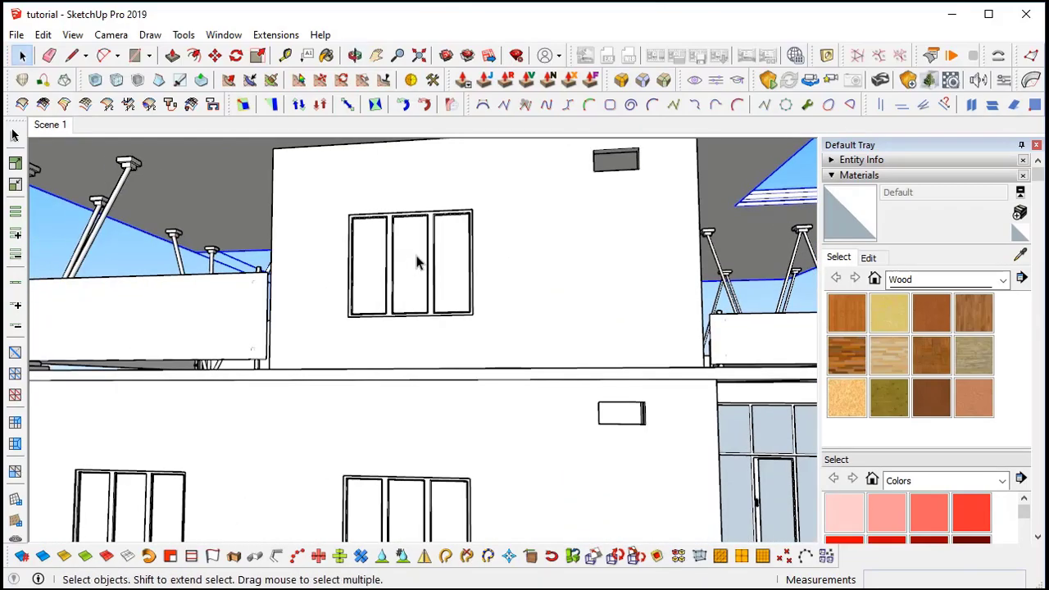
click(373, 267)
scroll(356, 270, down, 6)
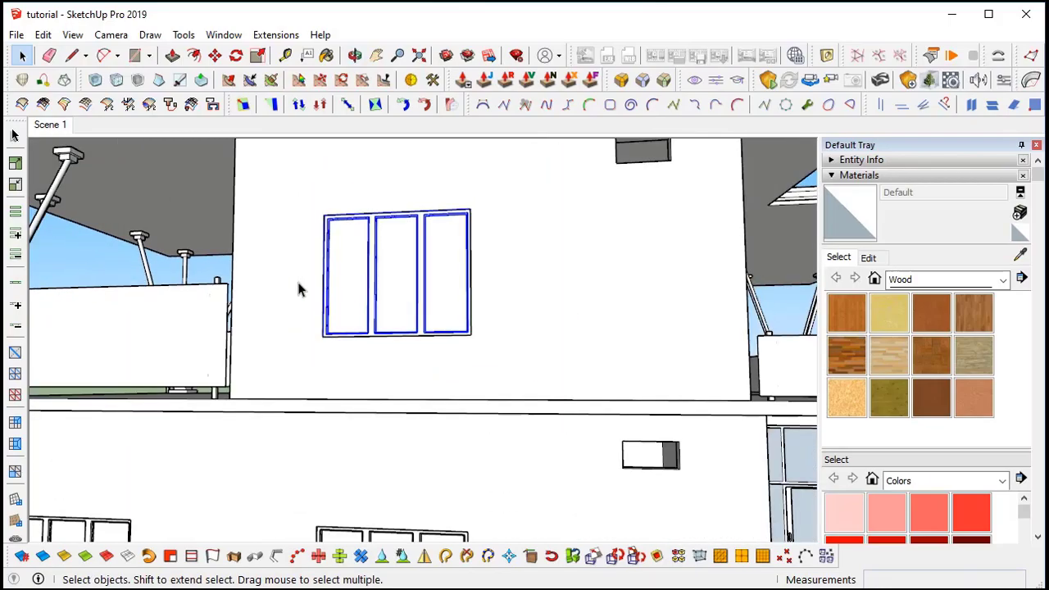
middle_drag(300, 288, 369, 314)
scroll(353, 318, down, 5)
click(216, 331)
scroll(172, 332, up, 10)
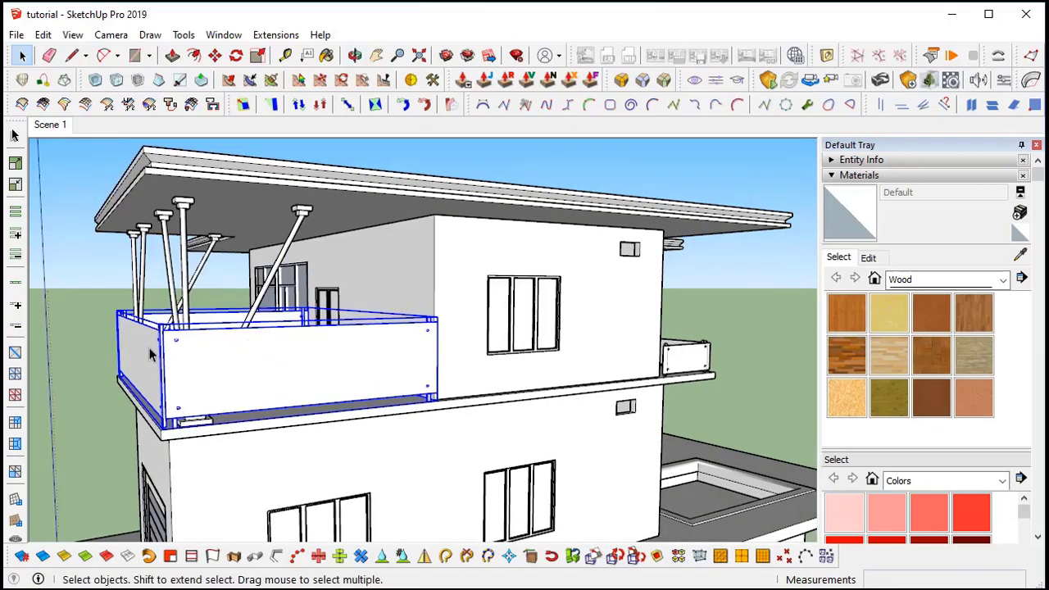
Inspect the single door and the double door at the front entrance by selecting each one.
scroll(169, 300, down, 5)
middle_drag(213, 334, 459, 338)
scroll(508, 342, up, 6)
scroll(387, 338, up, 5)
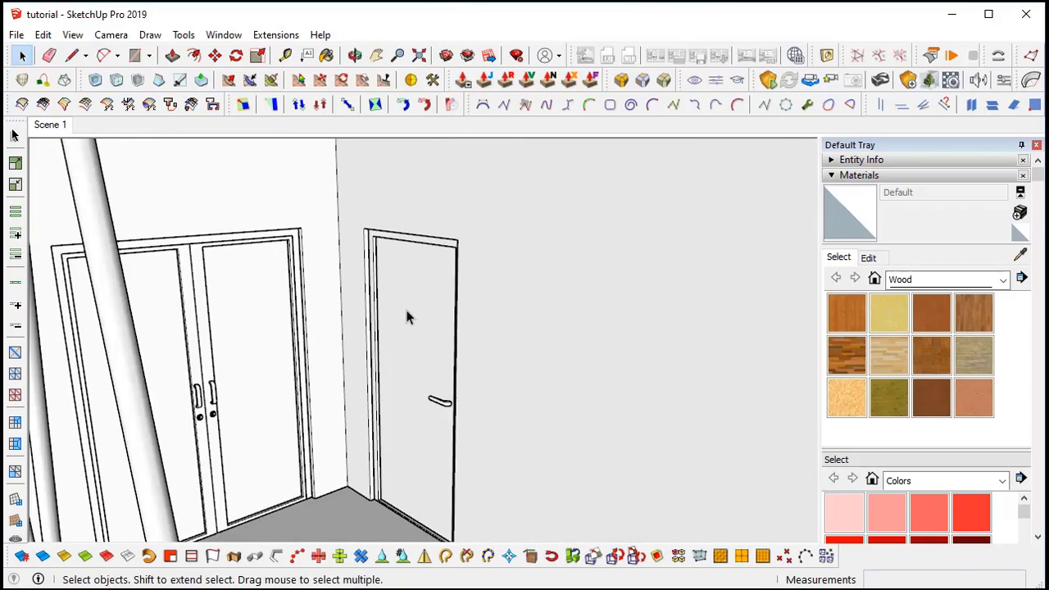
scroll(402, 276, up, 3)
click(404, 277)
scroll(393, 327, down, 3)
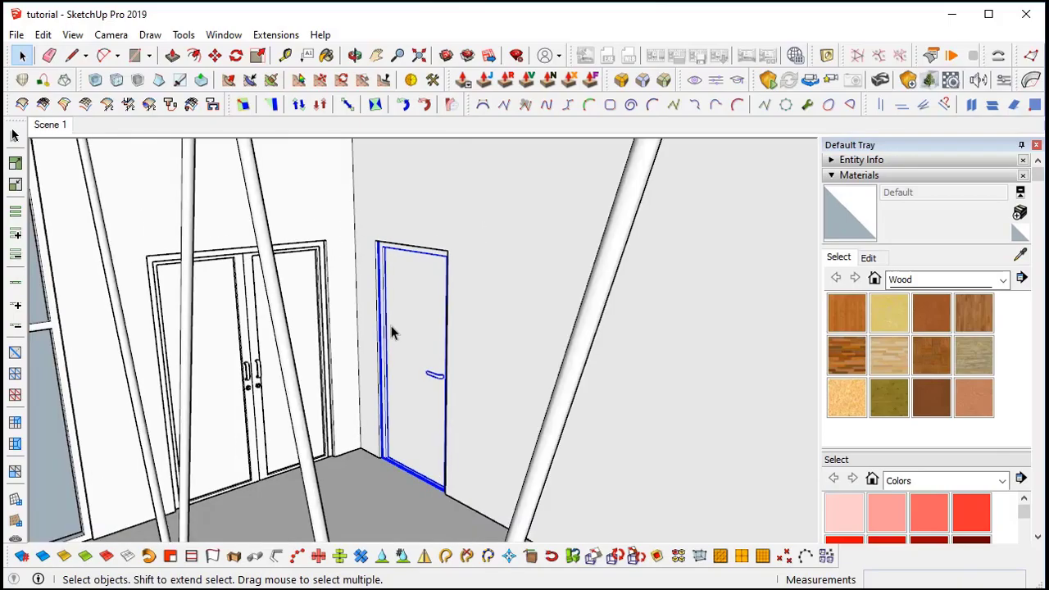
click(227, 336)
scroll(331, 328, down, 6)
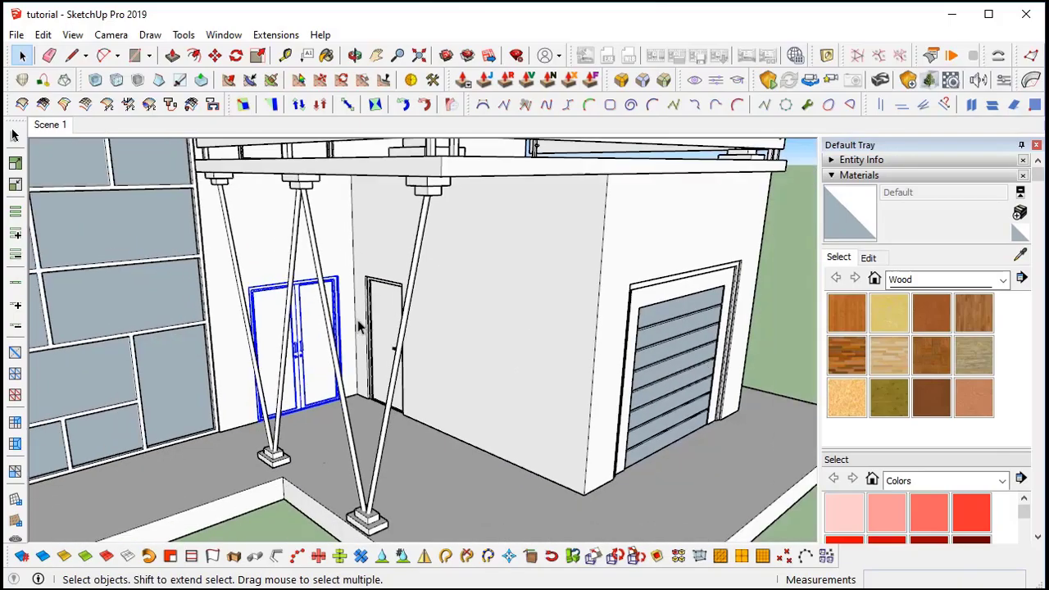
Examine the front facade and the entrance wall above the double door.
middle_drag(378, 327, 393, 236)
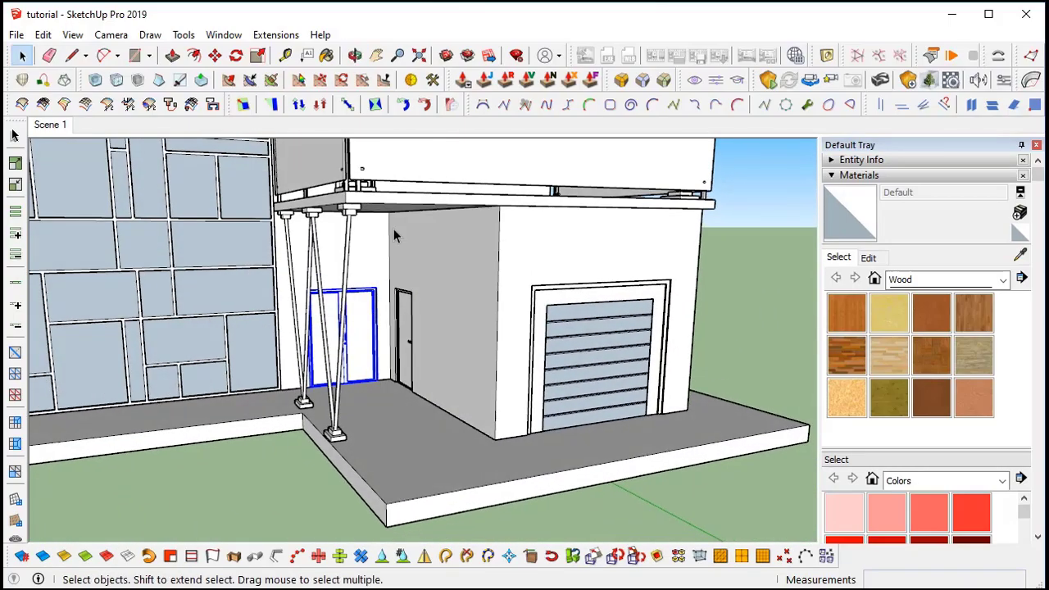
middle_drag(414, 281, 393, 287)
scroll(482, 324, up, 3)
scroll(471, 314, down, 4)
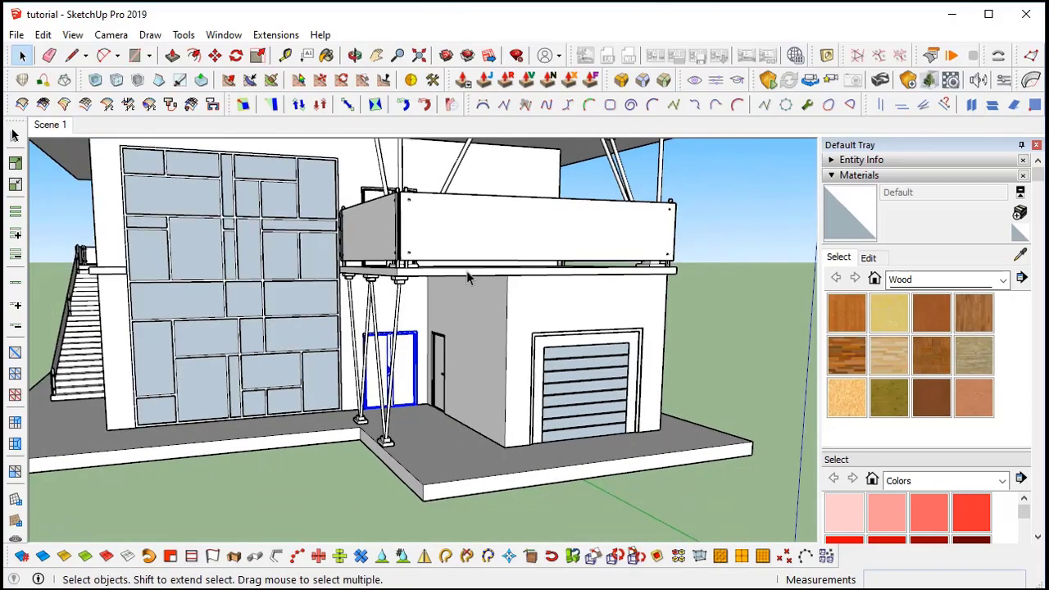
middle_drag(466, 274, 480, 250)
scroll(485, 242, up, 3)
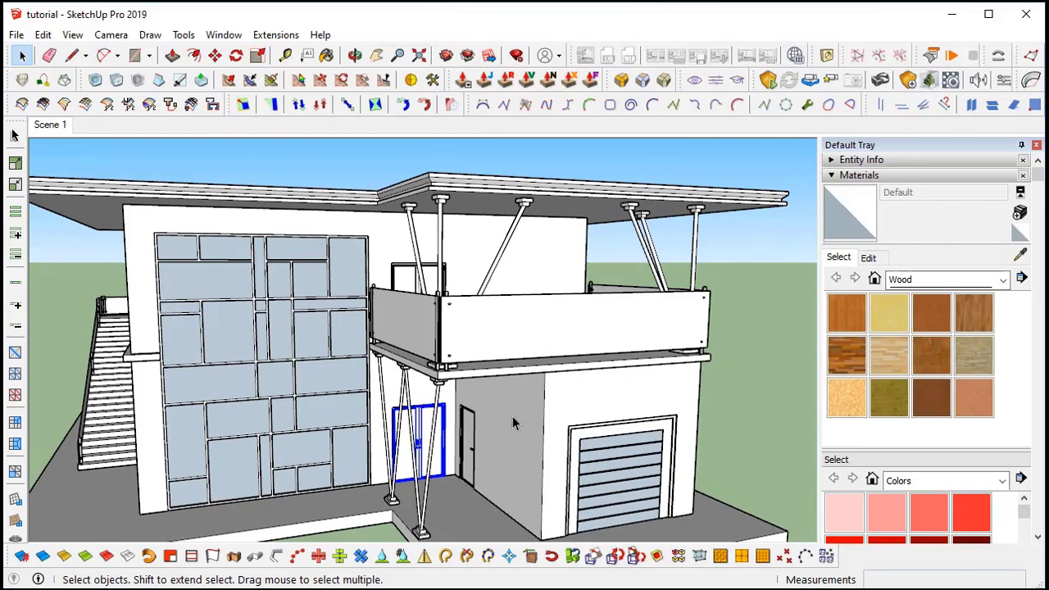
middle_drag(513, 422, 480, 261)
scroll(473, 410, up, 3)
scroll(480, 258, up, 4)
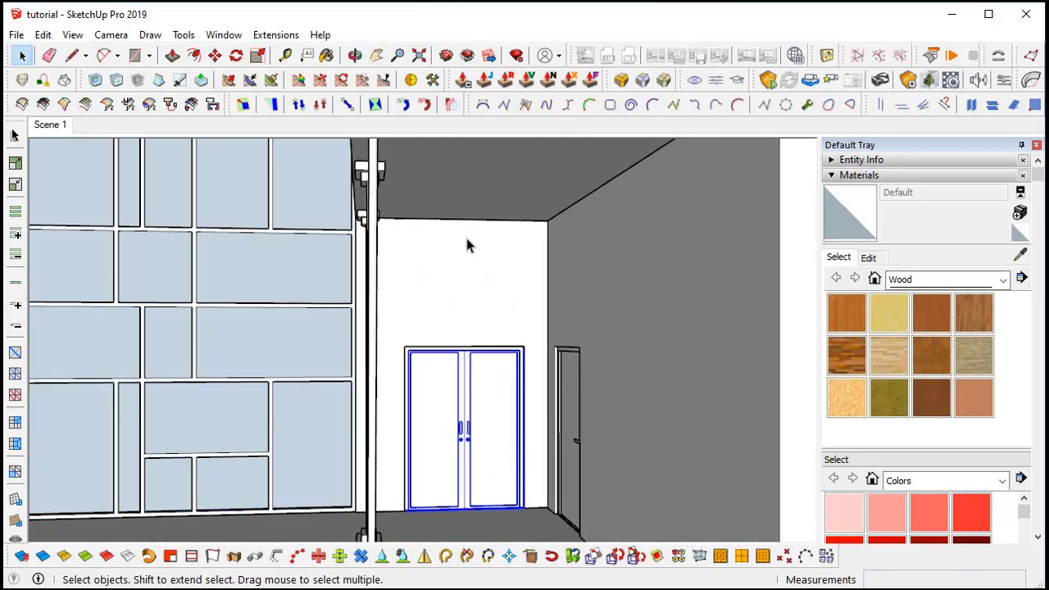
scroll(437, 227, up, 2)
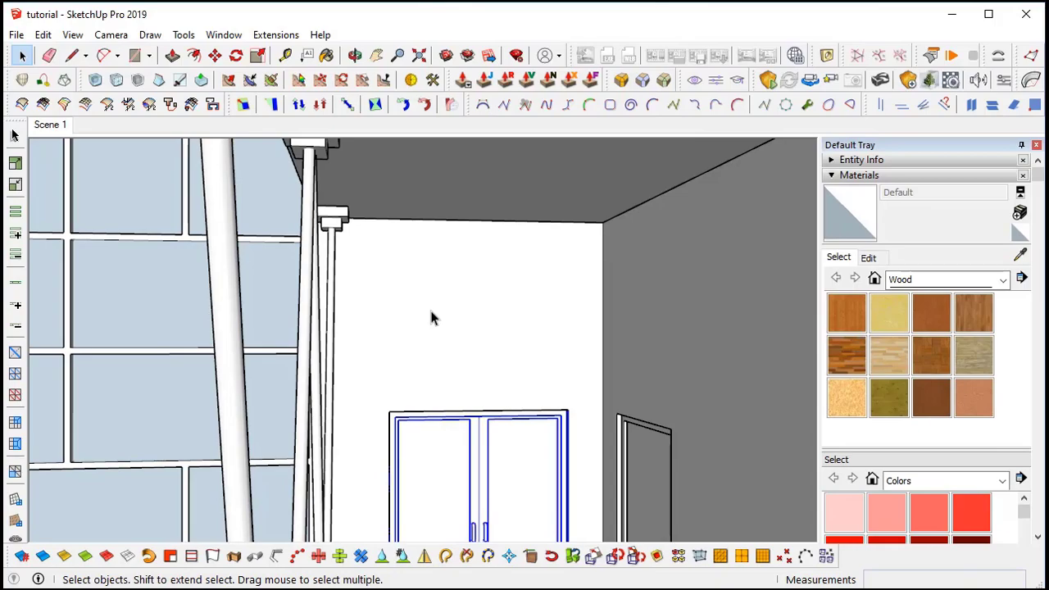
Open the house wall group for editing and place a guide 2' below the ceiling edge on the entrance wall.
middle_drag(433, 318, 379, 267)
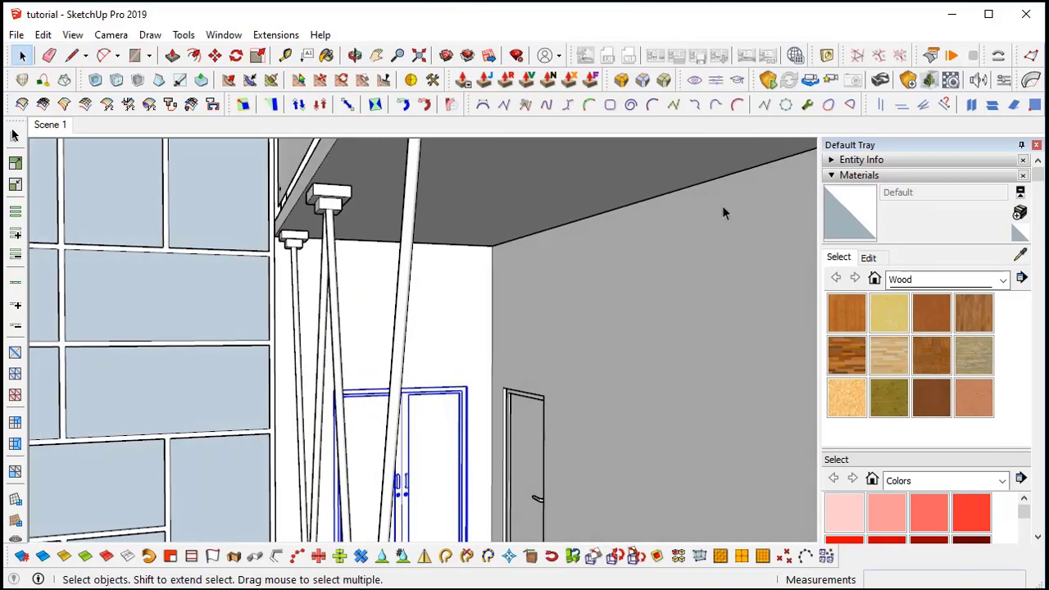
middle_drag(457, 287, 409, 256)
scroll(445, 267, up, 1)
double_click(394, 258)
scroll(399, 259, up, 2)
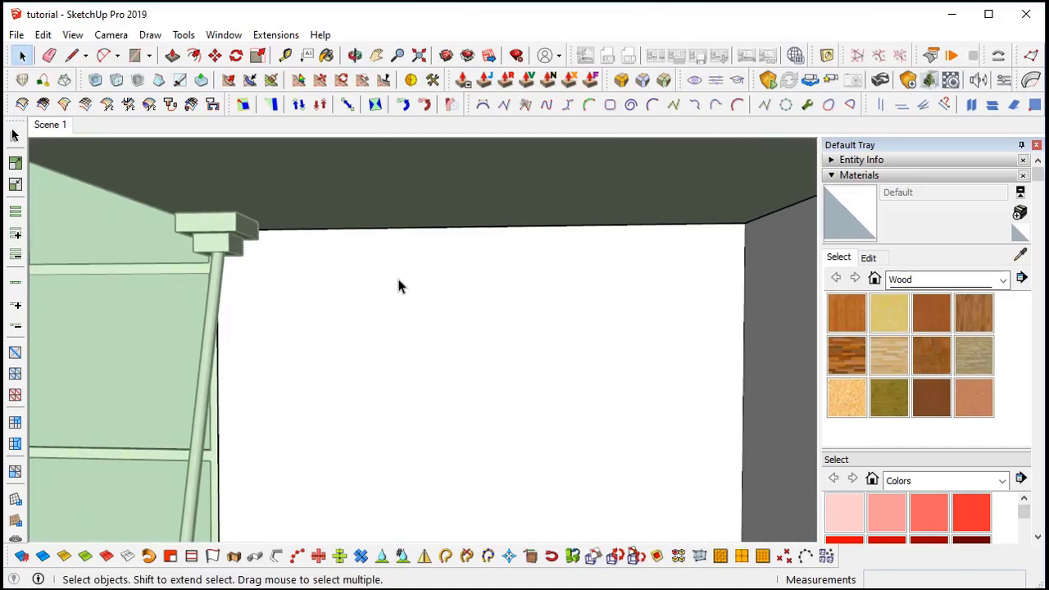
key(t)
click(385, 227)
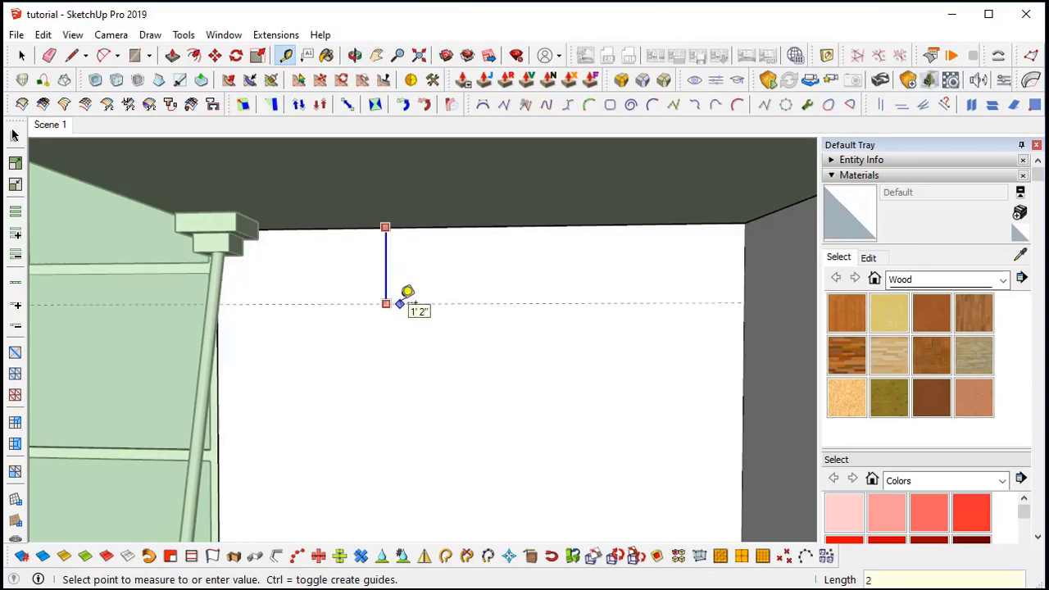
key(Return)
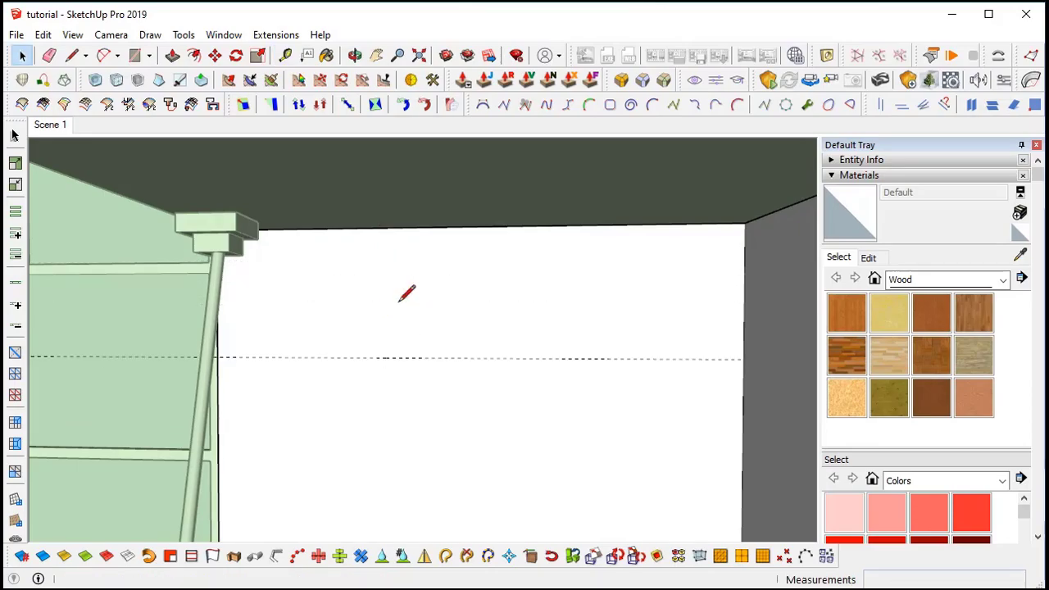
Draw a line along the guide across the entrance wall above the double door and select the upper wall strip.
key(l)
click(221, 354)
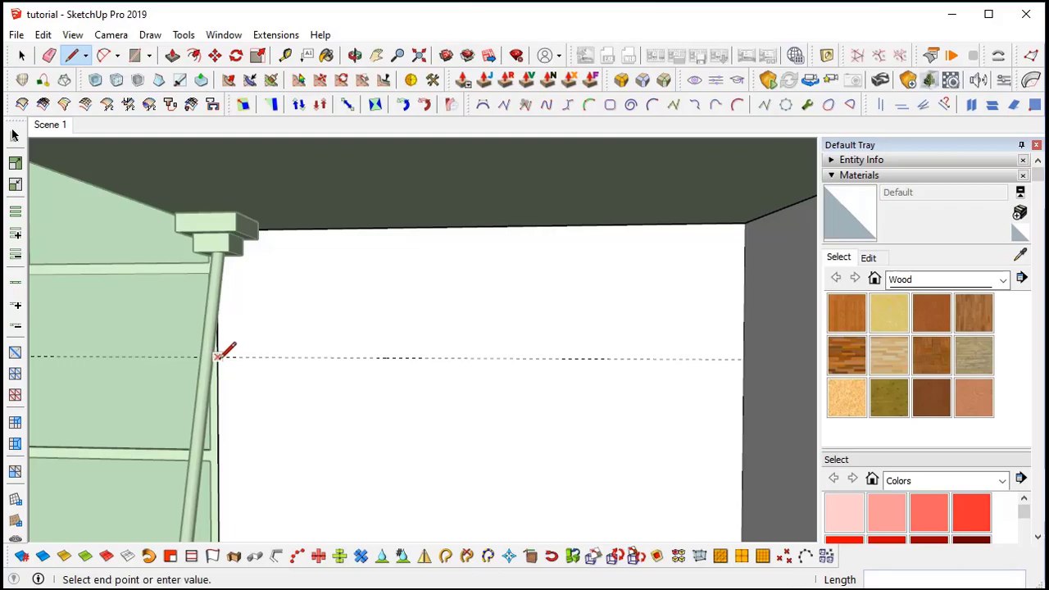
click(745, 358)
key(space)
click(681, 348)
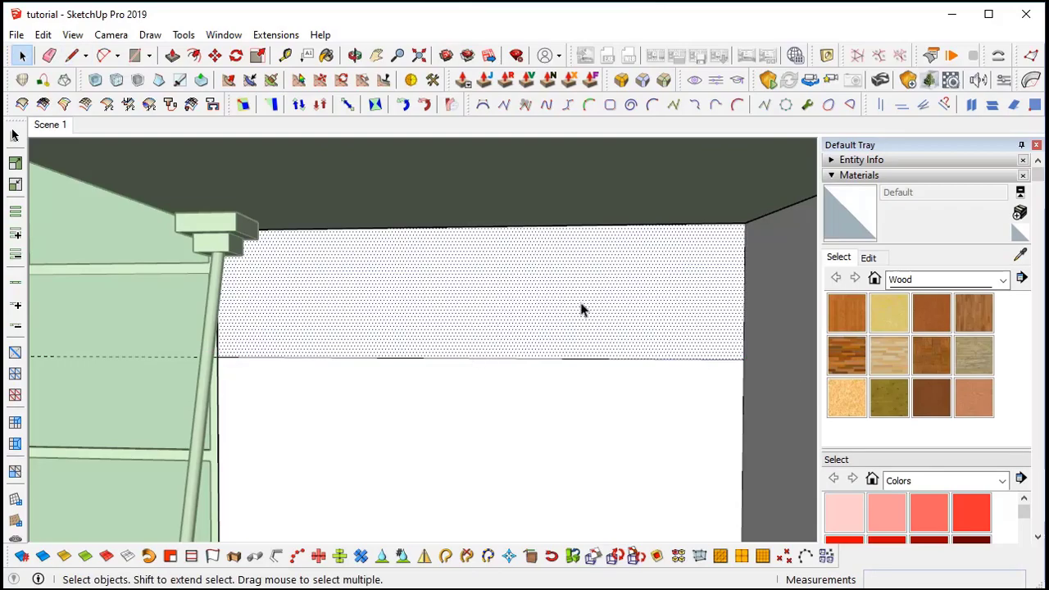
Continue the dividing line from the wall corner across the adjoining side wall to its outer edge and select the upper strip.
middle_drag(582, 309, 403, 322)
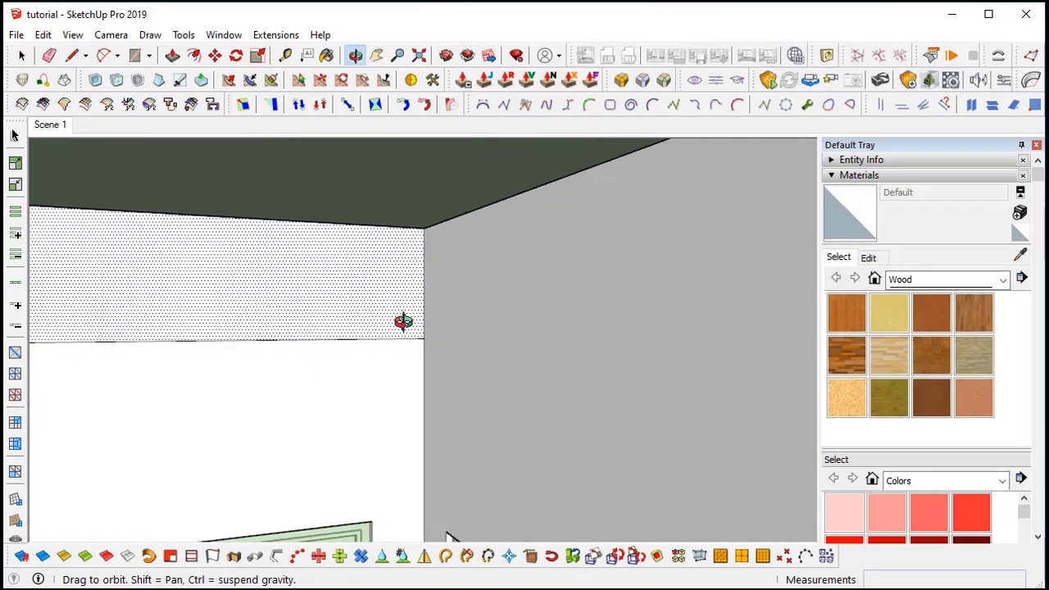
key(l)
click(424, 338)
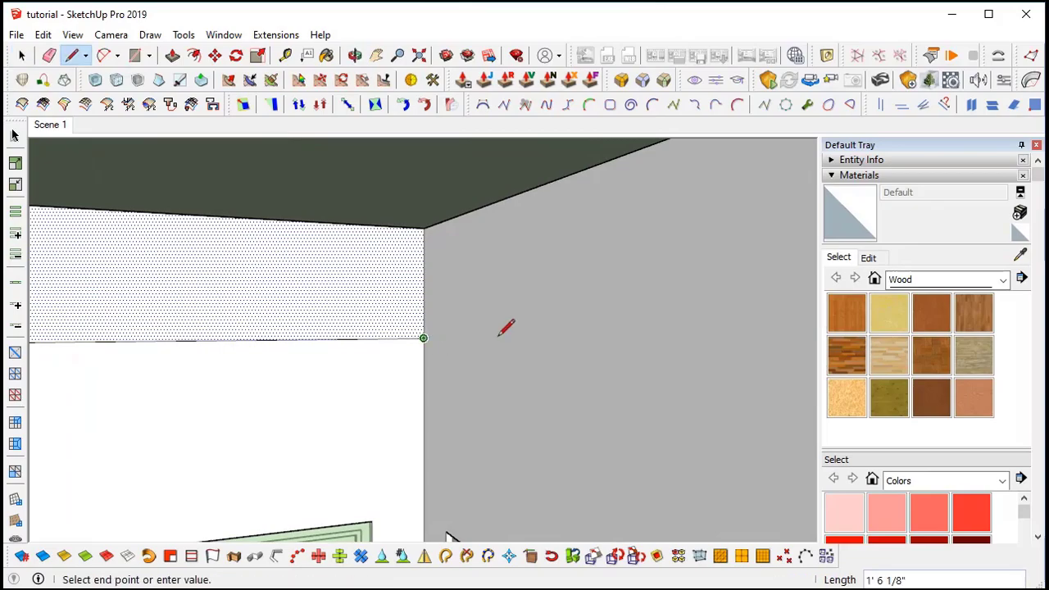
middle_drag(637, 328, 424, 330)
scroll(423, 330, down, 1)
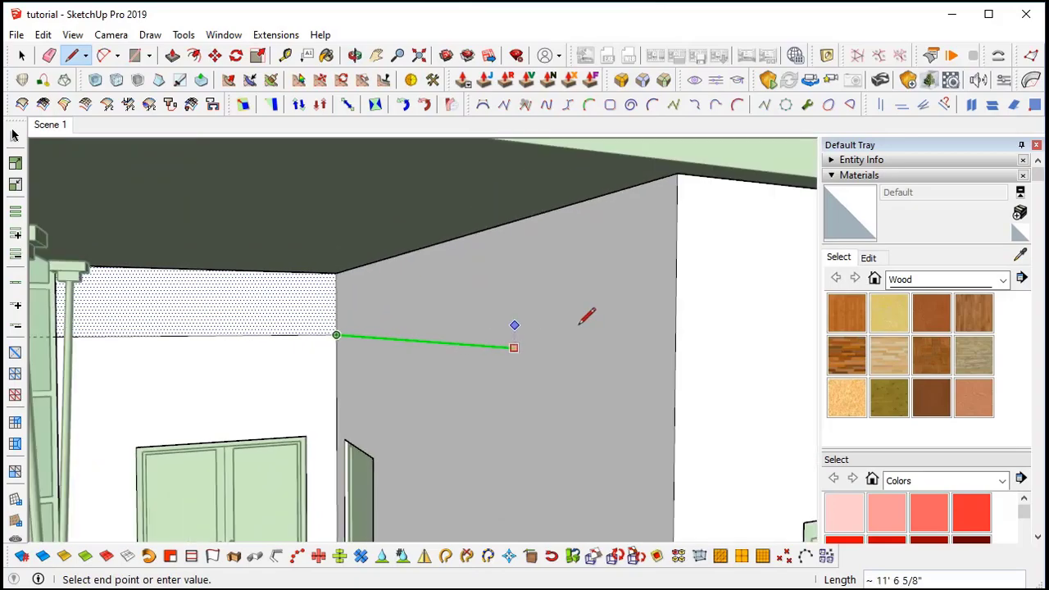
click(676, 308)
key(space)
click(646, 300)
scroll(643, 311, down, 1)
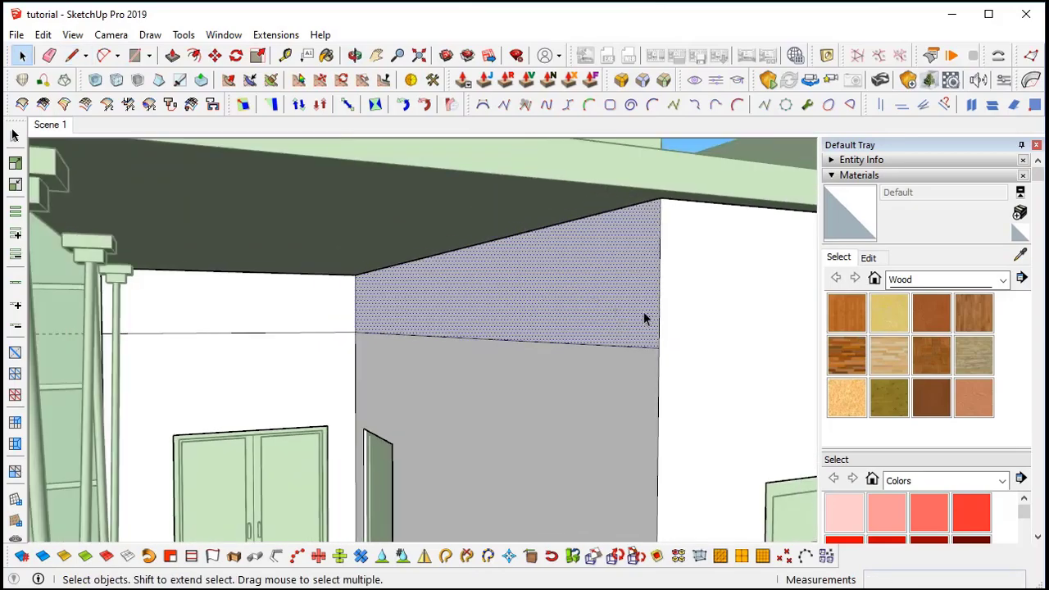
Continue the dividing line from the wall corner across the garage door wall to its outer edge and select the upper strip.
shift+middle_drag(644, 311, 522, 316)
key(l)
click(521, 350)
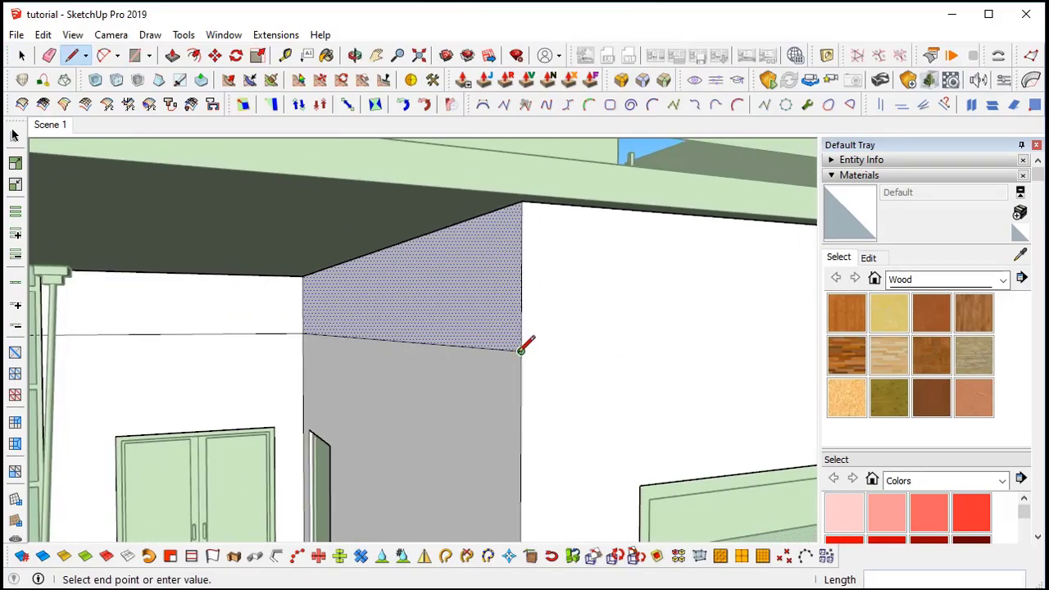
scroll(704, 334, down, 1)
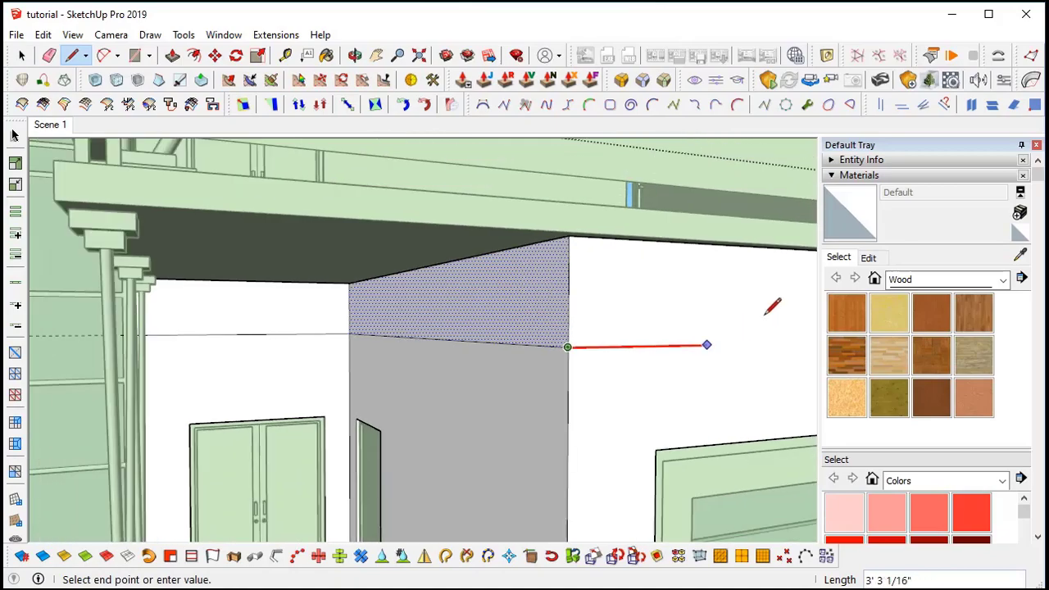
shift+middle_drag(767, 315, 400, 352)
click(705, 371)
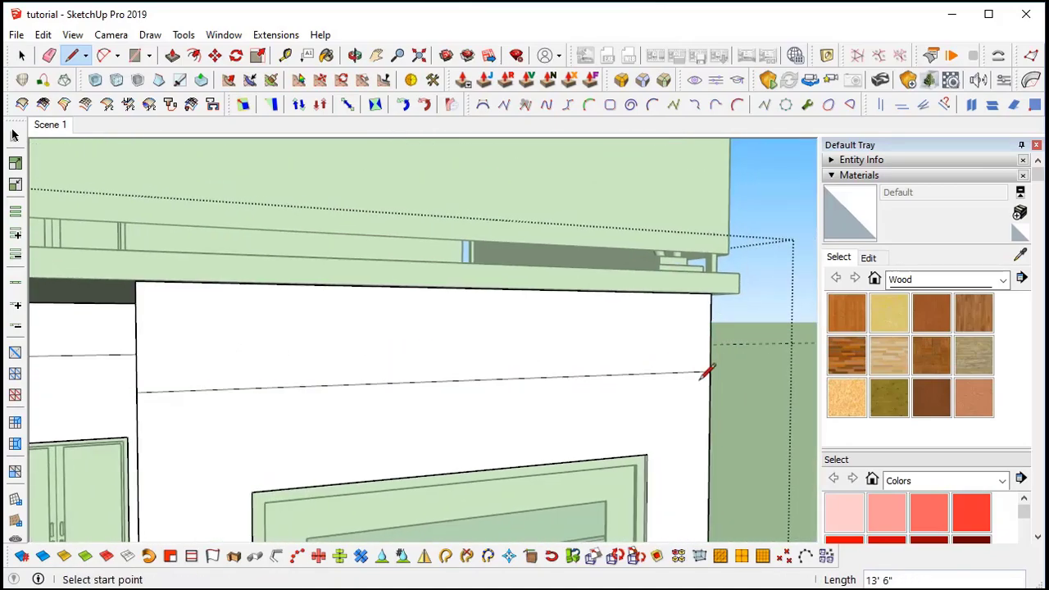
scroll(687, 352, up, 3)
key(space)
scroll(568, 346, down, 3)
middle_drag(667, 346, 561, 396)
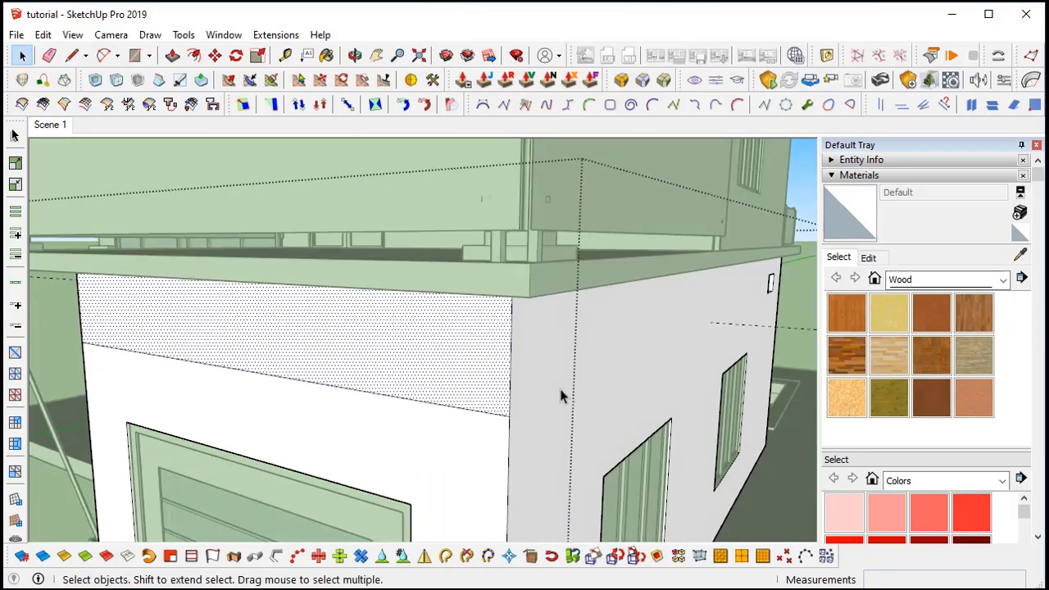
Draw the dividing line about 14' 7" along the windowed side wall from the garage corner, aligning its end with the upper-floor wall edge.
key(l)
click(509, 416)
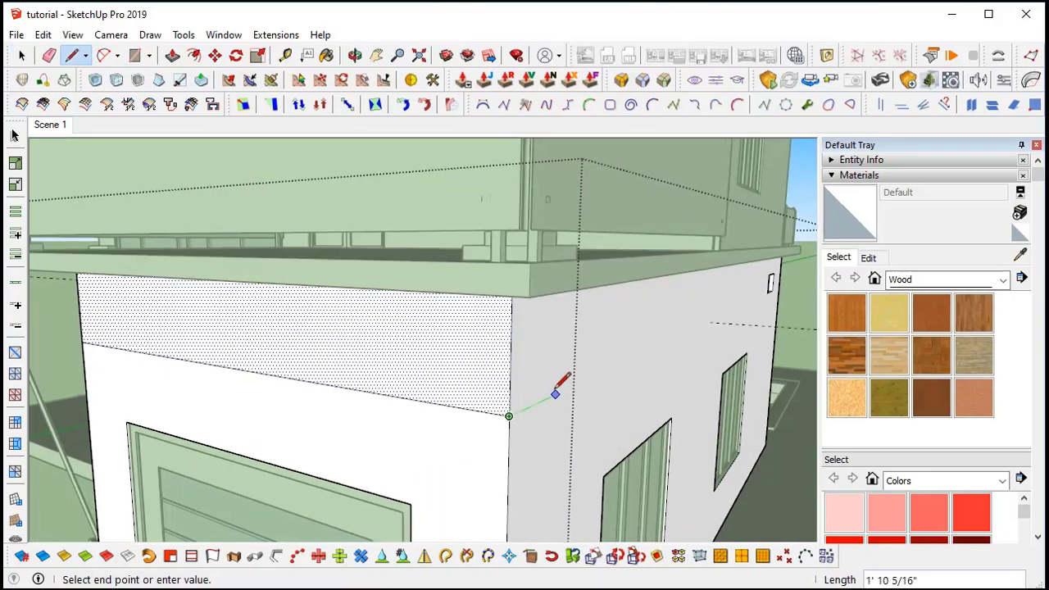
middle_drag(658, 320, 476, 332)
scroll(591, 288, up, 1)
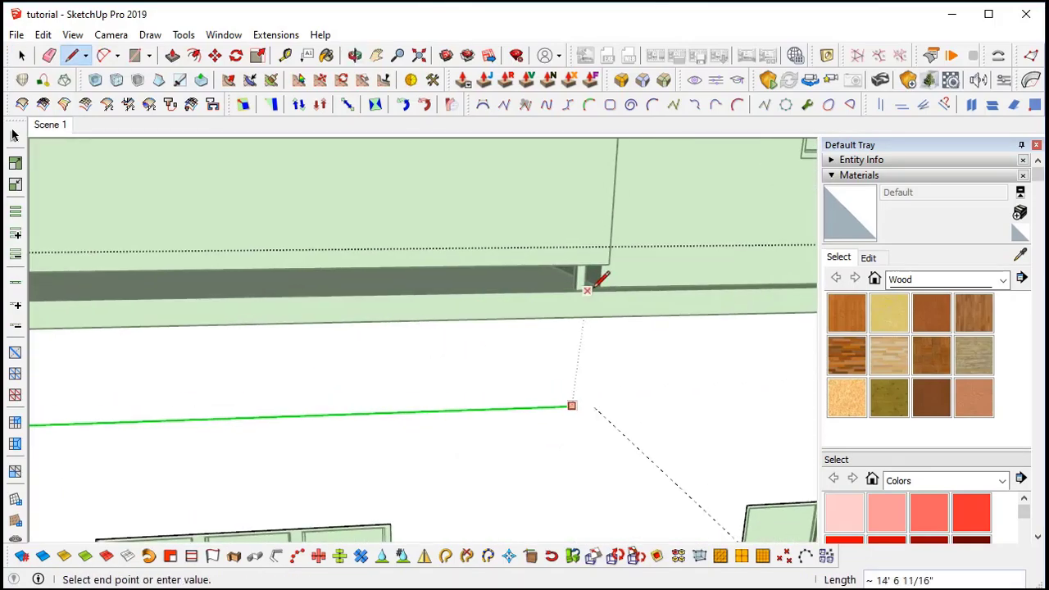
click(604, 279)
Draw a vertical line from the end of the dividing line down to the side wall's base and select the enclosed lower wall section.
scroll(626, 451, down, 1)
middle_drag(632, 443, 603, 311)
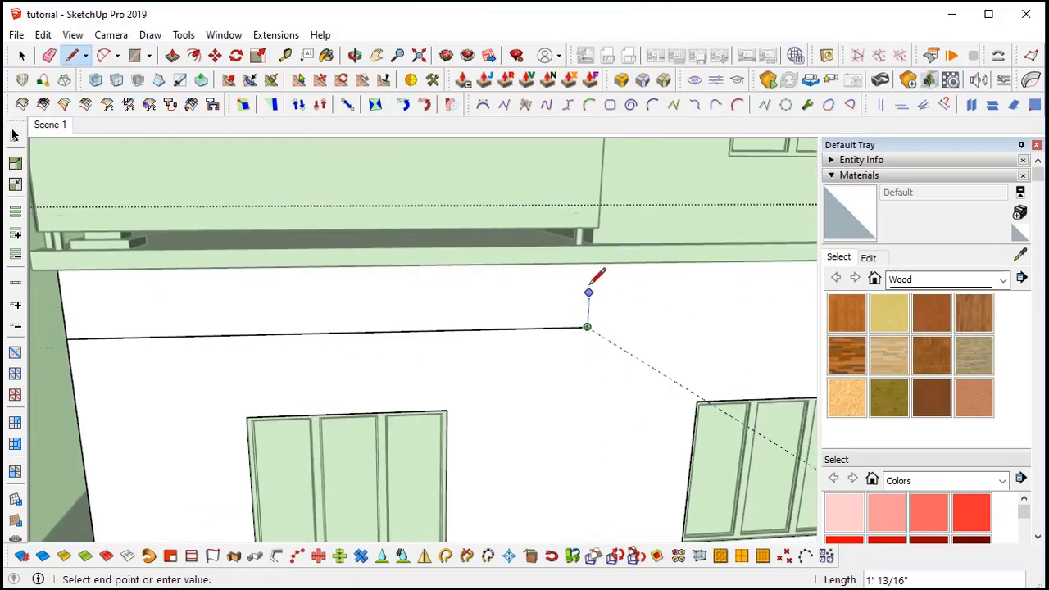
scroll(593, 276, up, 1)
middle_drag(592, 276, 583, 328)
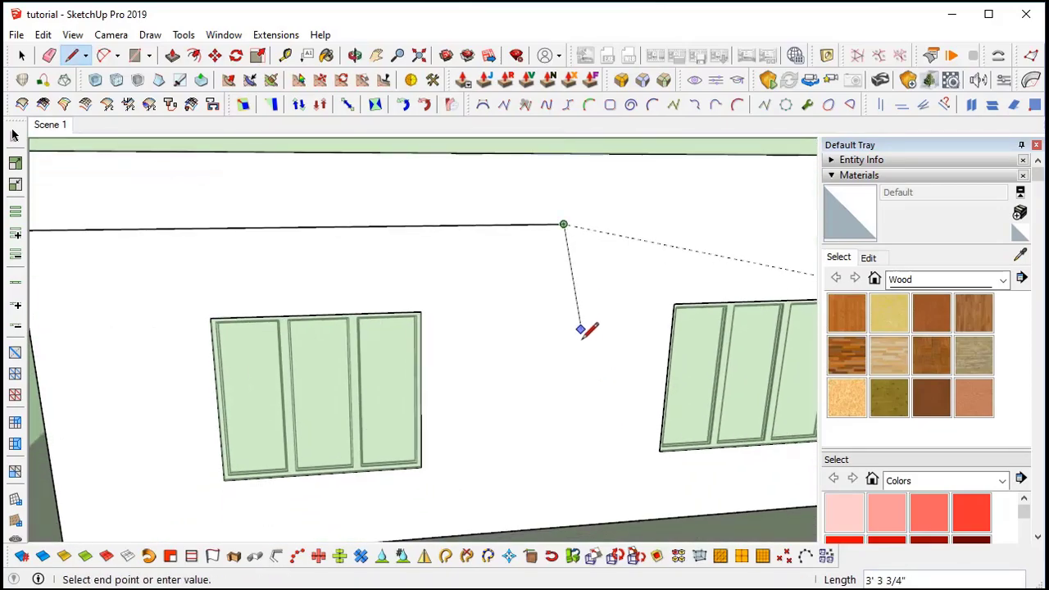
click(579, 525)
key(space)
click(511, 435)
middle_drag(511, 436, 532, 307)
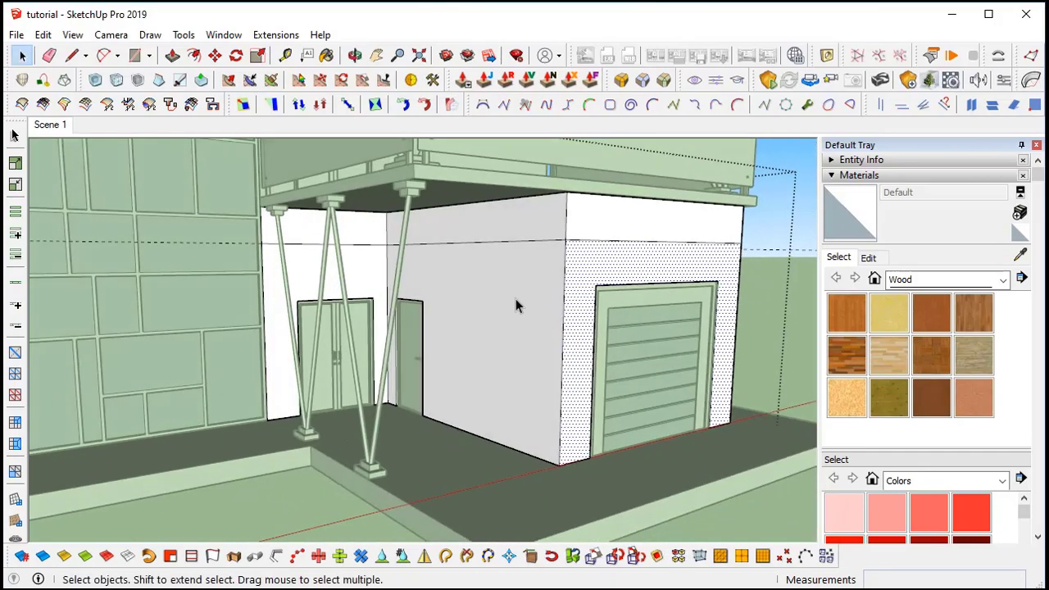
Select the lower part of the side wall beside the entrance and close the ground-floor wall group.
click(516, 300)
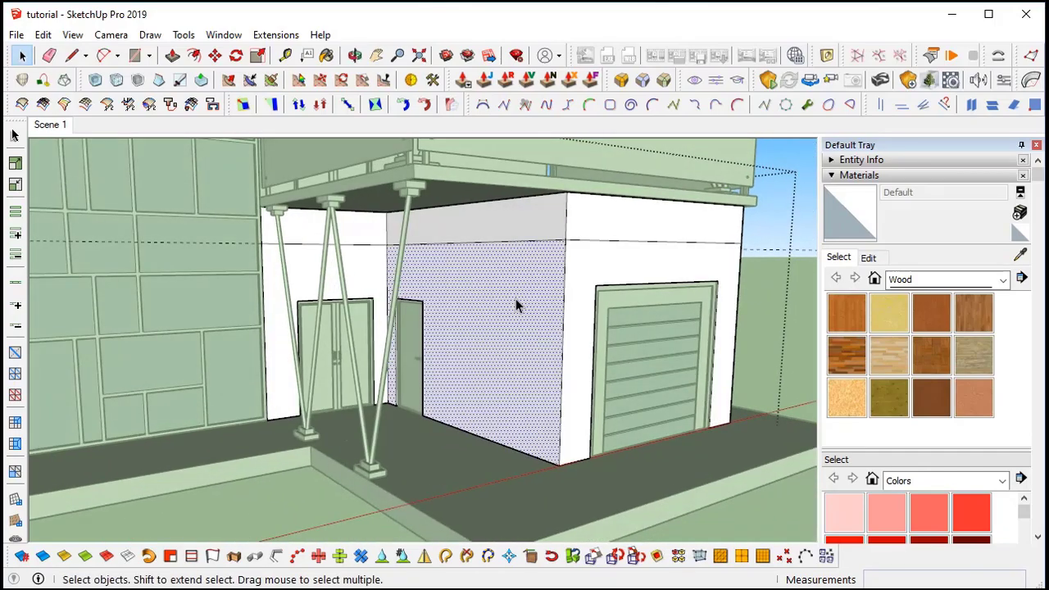
click(794, 278)
middle_drag(596, 293, 547, 279)
scroll(537, 218, up, 4)
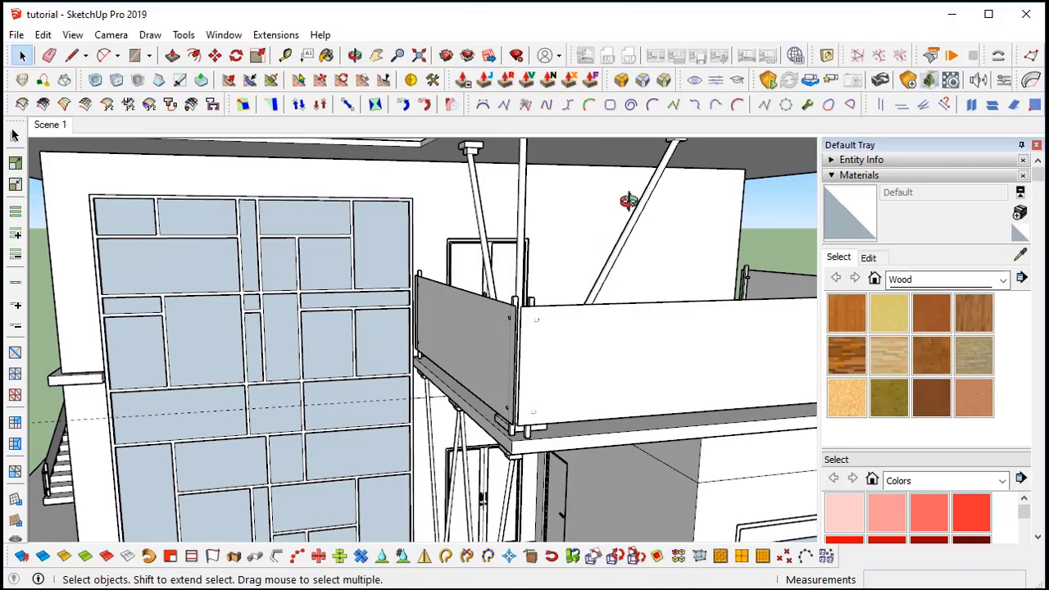
Open the upper-floor wall for editing and draw a horizontal line about 9' long from the large window's upper corner past the balcony door.
mouse_move(628, 201)
middle_down()
mouse_move(592, 197)
mouse_move(647, 210)
middle_up()
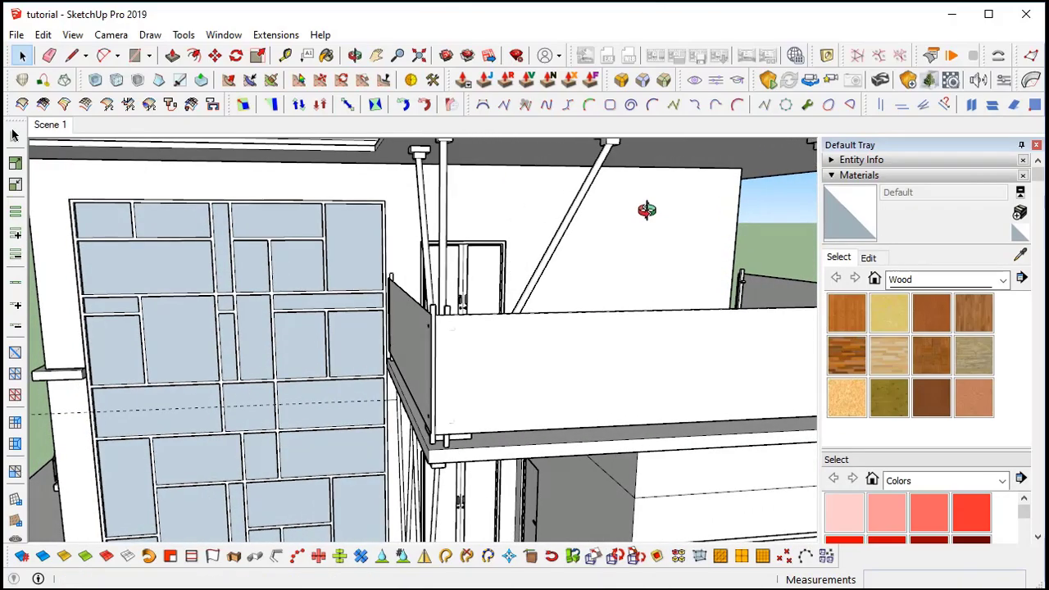
scroll(649, 212, down, 3)
scroll(579, 213, up, 6)
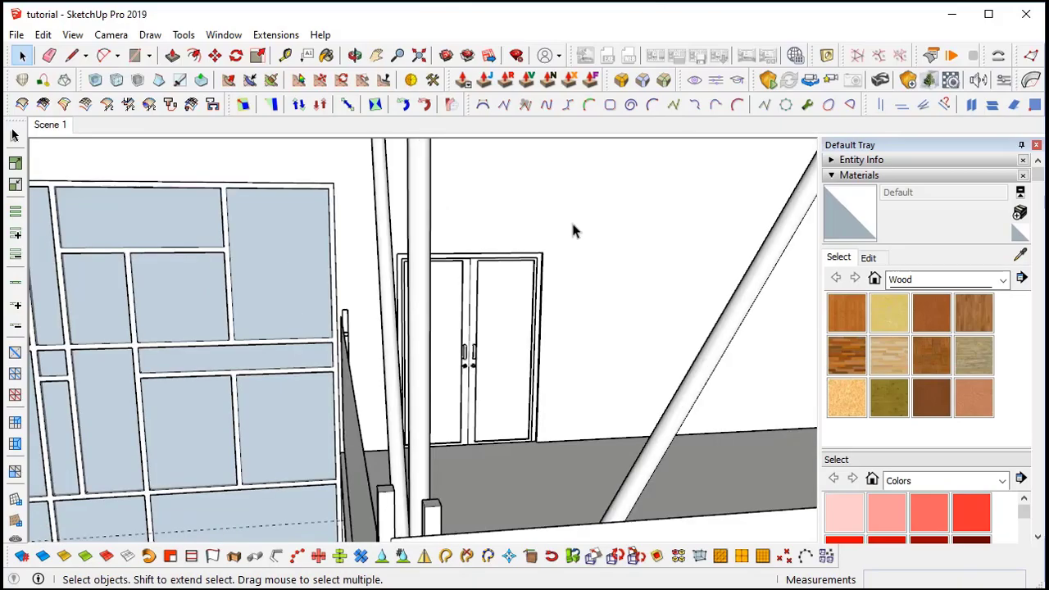
middle_drag(572, 231, 365, 237)
key(l)
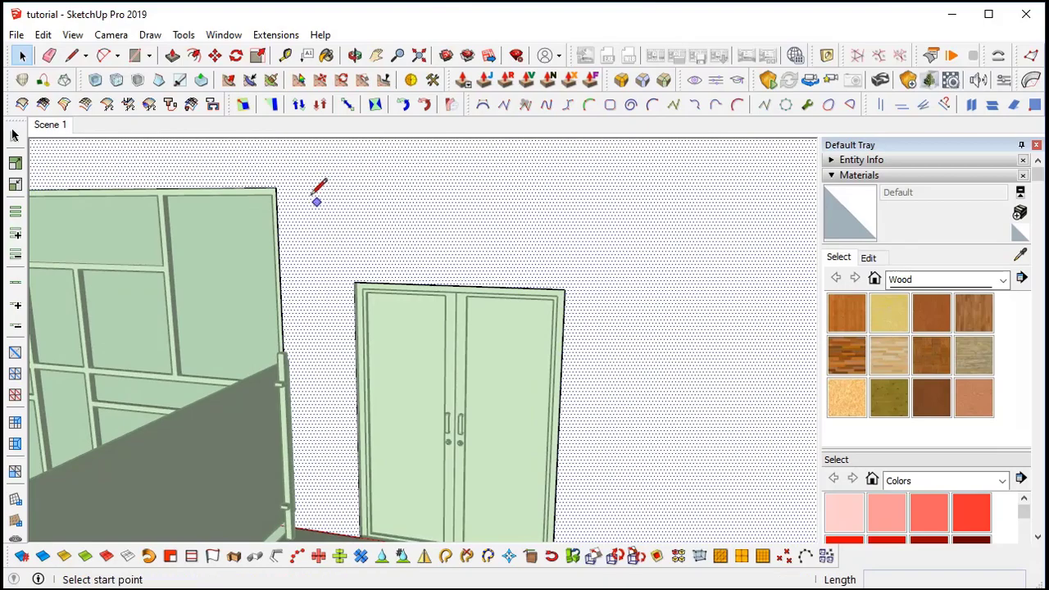
click(275, 188)
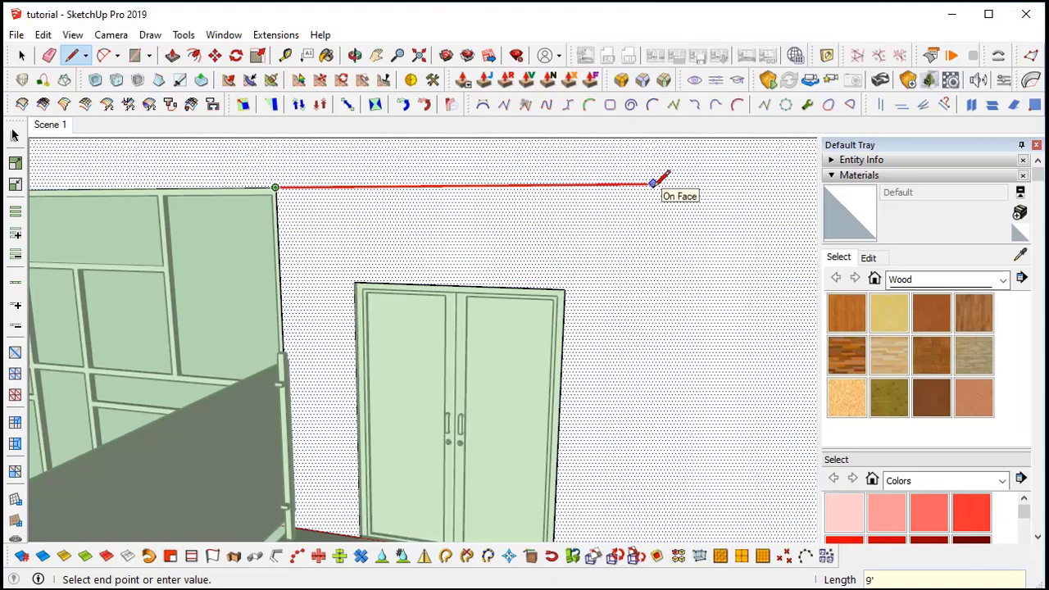
click(670, 184)
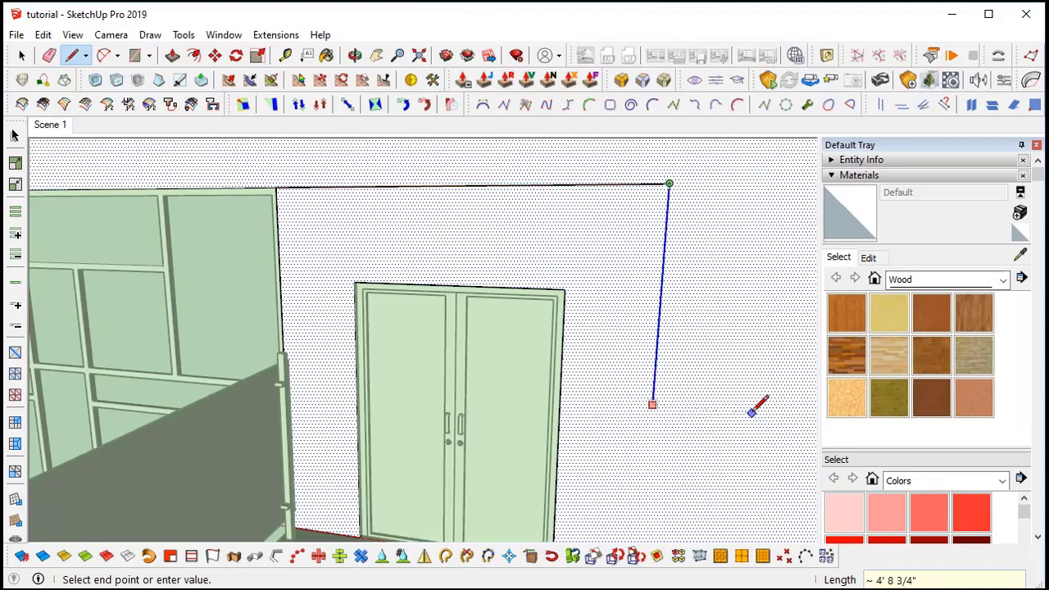
Draw a vertical line from the horizontal line's end down to the balcony floor, enclosing the wall area around the double door.
shift+middle_drag(752, 412, 734, 252)
click(709, 464)
key(space)
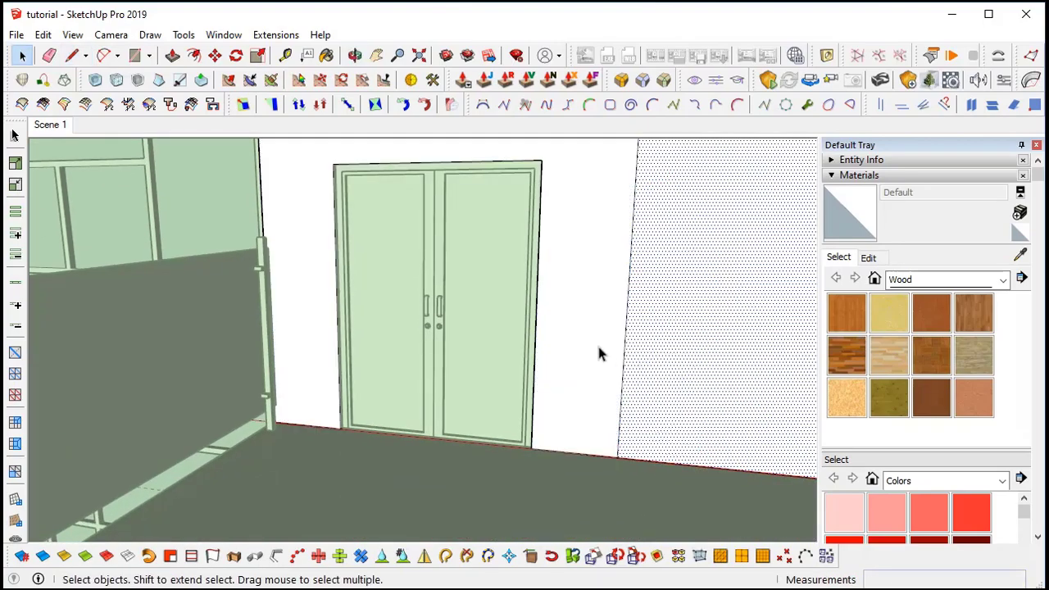
middle_drag(598, 353, 698, 281)
scroll(741, 222, down, 2)
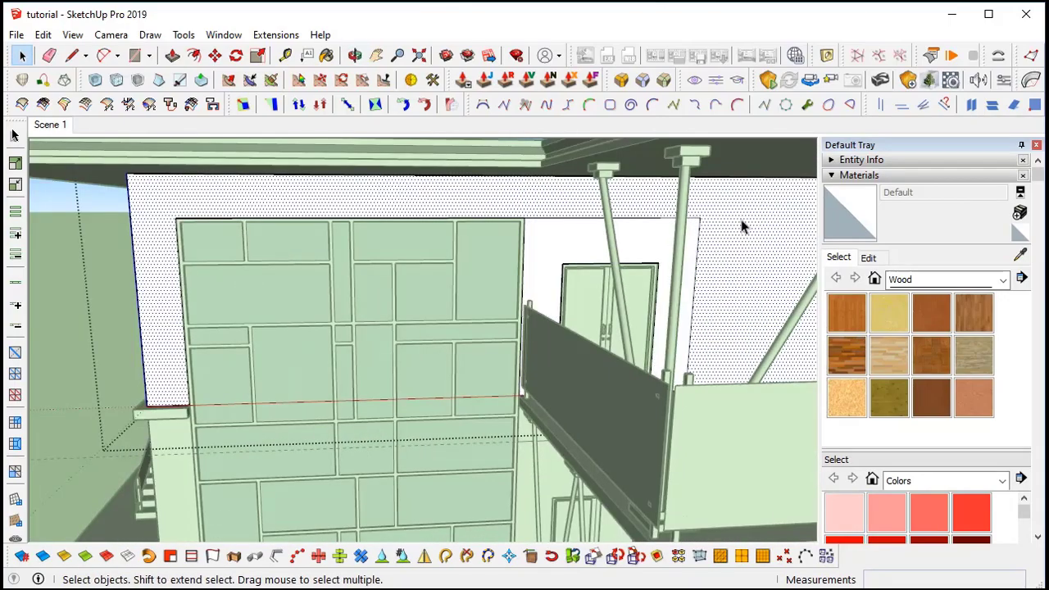